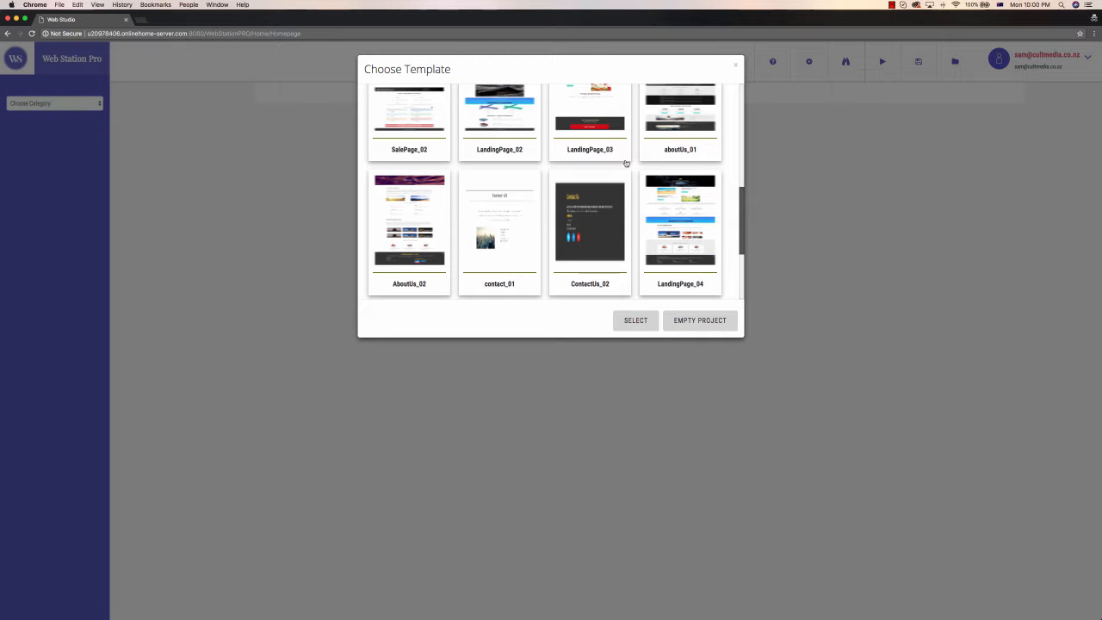
Browse the available page templates and start the project from the LandingPage_05 template.
{"action": "scroll", "coordinate": [635, 212], "scroll_direction": "up", "scroll_amount": 5}
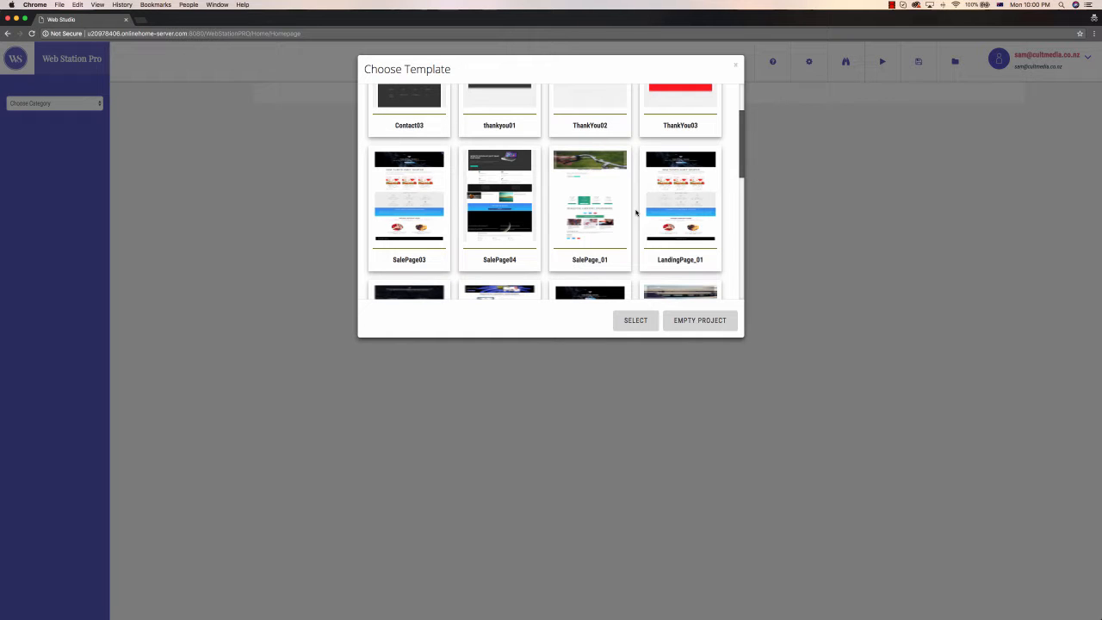
{"action": "scroll", "coordinate": [635, 214], "scroll_direction": "up", "scroll_amount": 2}
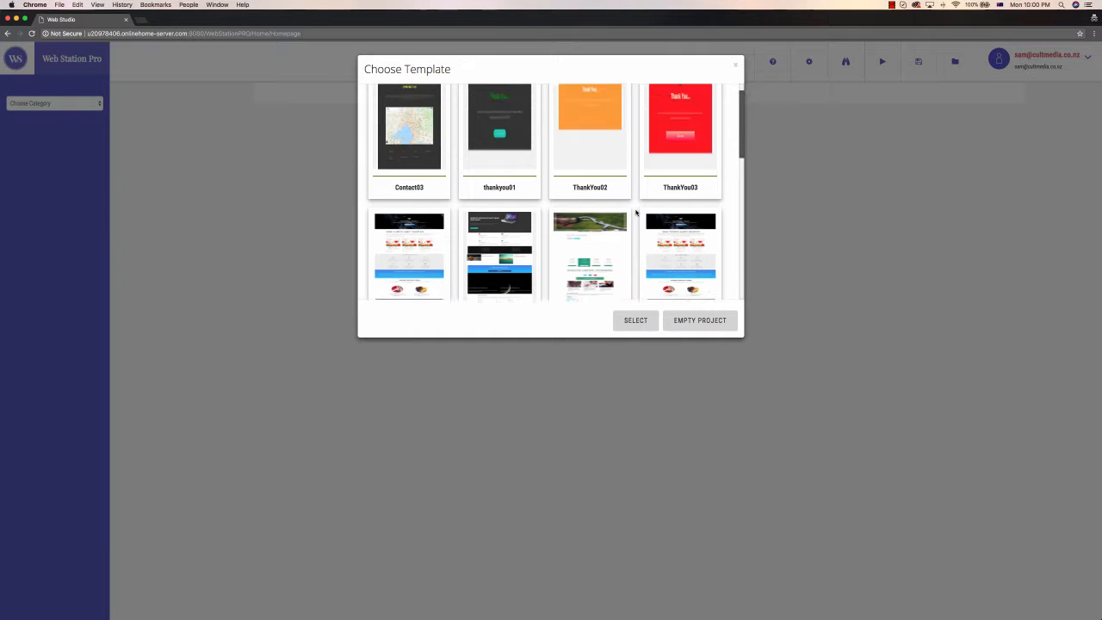
{"action": "scroll", "coordinate": [605, 243], "scroll_direction": "down", "scroll_amount": 4}
{"action": "scroll", "coordinate": [606, 242], "scroll_direction": "down", "scroll_amount": 3}
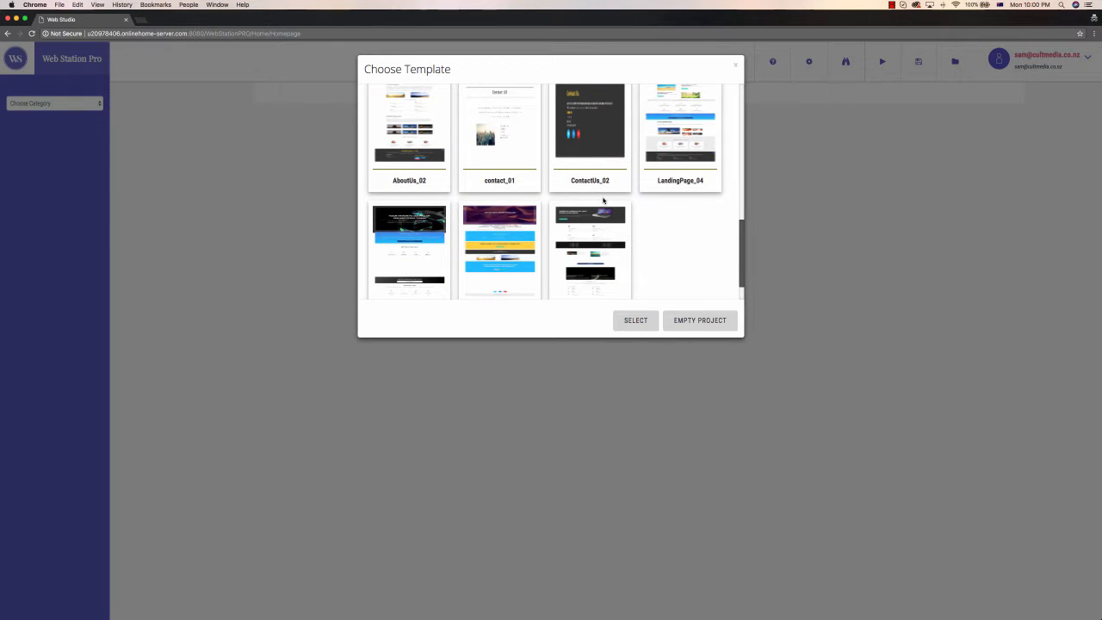
{"action": "scroll", "coordinate": [604, 201], "scroll_direction": "down", "scroll_amount": 1}
{"action": "scroll", "coordinate": [543, 232], "scroll_direction": "up", "scroll_amount": 5}
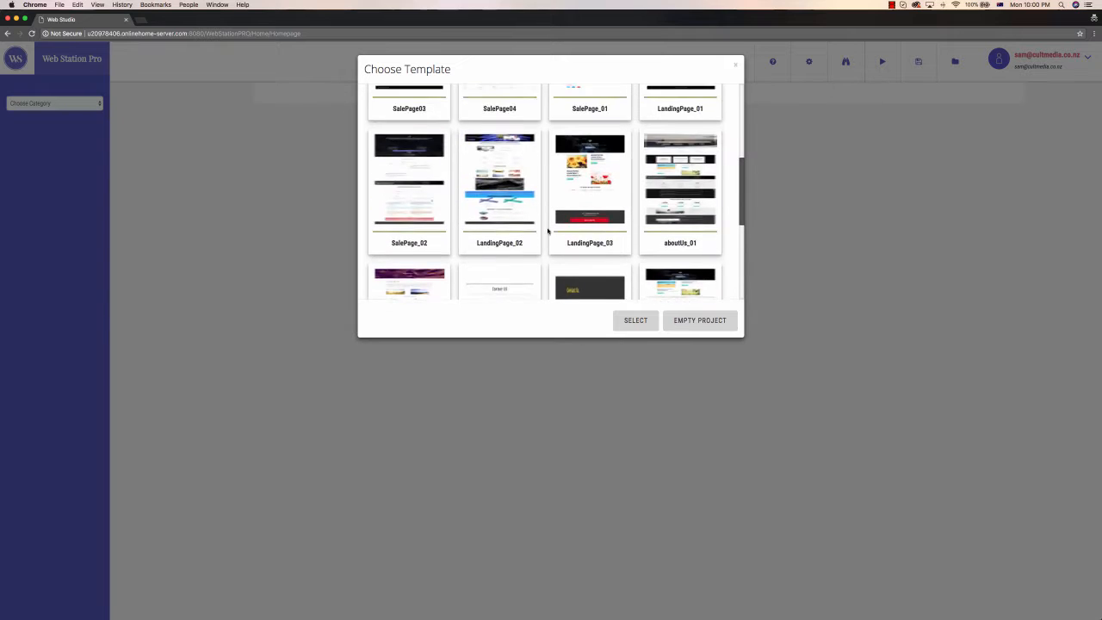
{"action": "scroll", "coordinate": [548, 231], "scroll_direction": "up", "scroll_amount": 2}
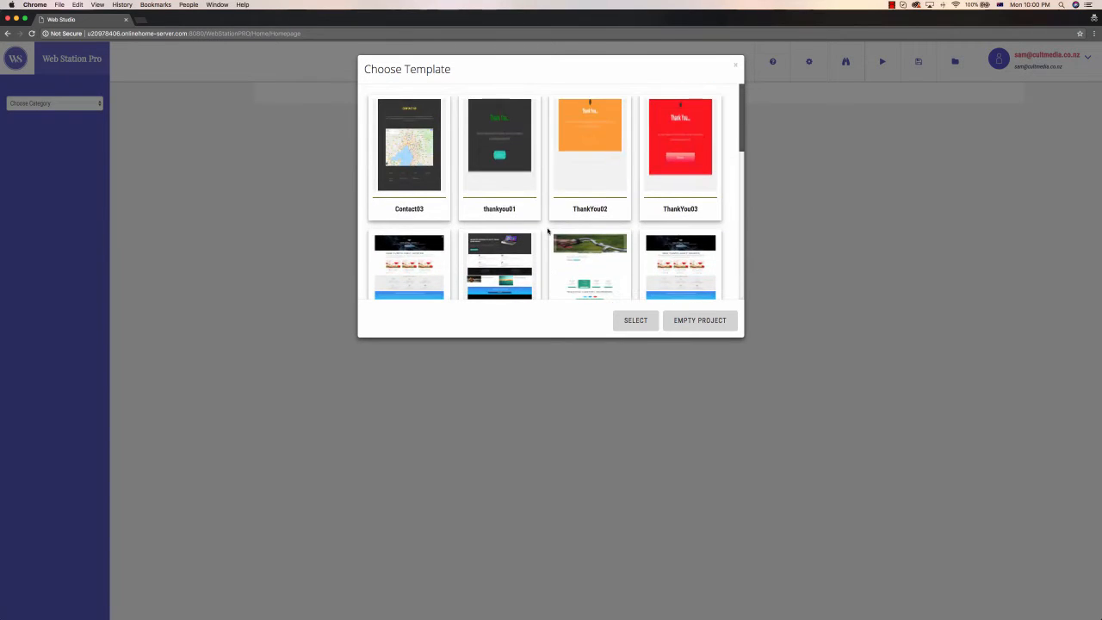
{"action": "scroll", "coordinate": [534, 189], "scroll_direction": "down", "scroll_amount": 7}
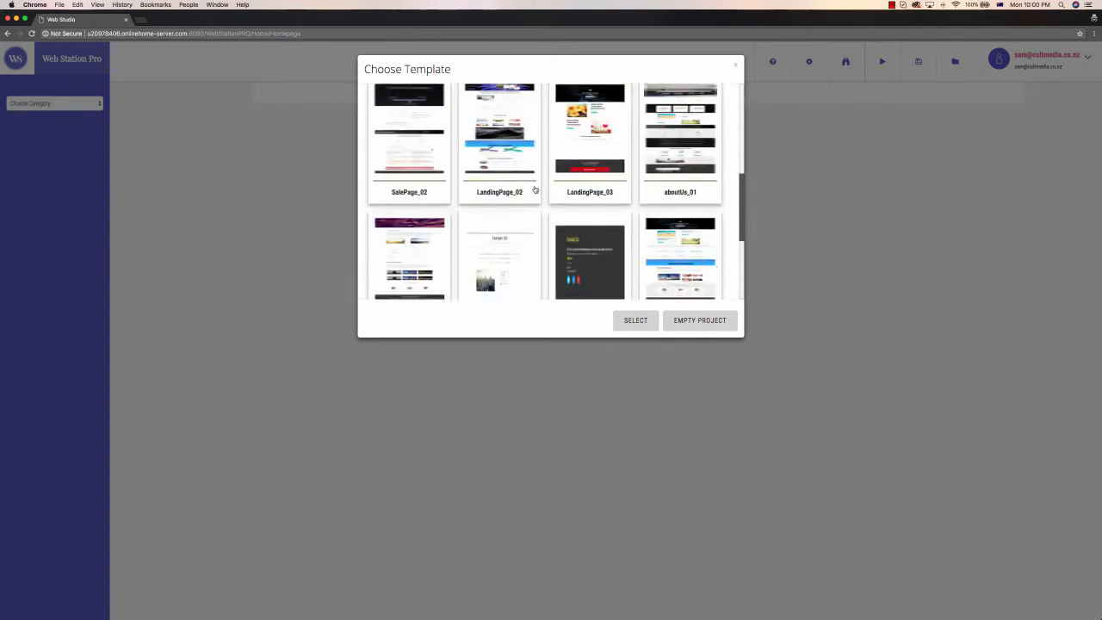
{"action": "scroll", "coordinate": [568, 227], "scroll_direction": "down", "scroll_amount": 2}
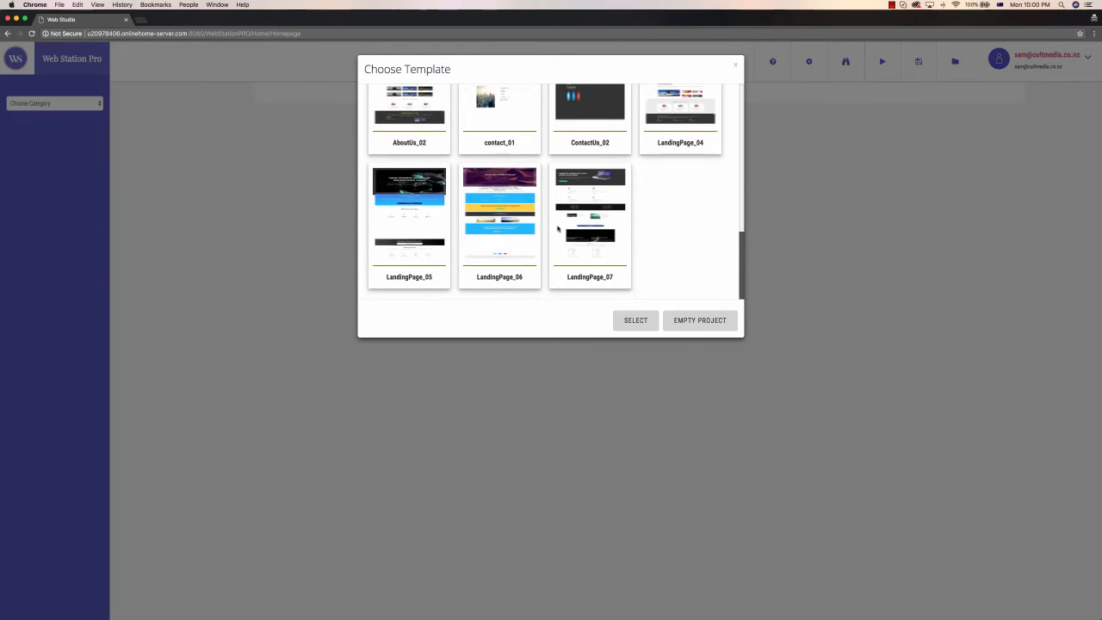
{"action": "left_click", "coordinate": [415, 207]}
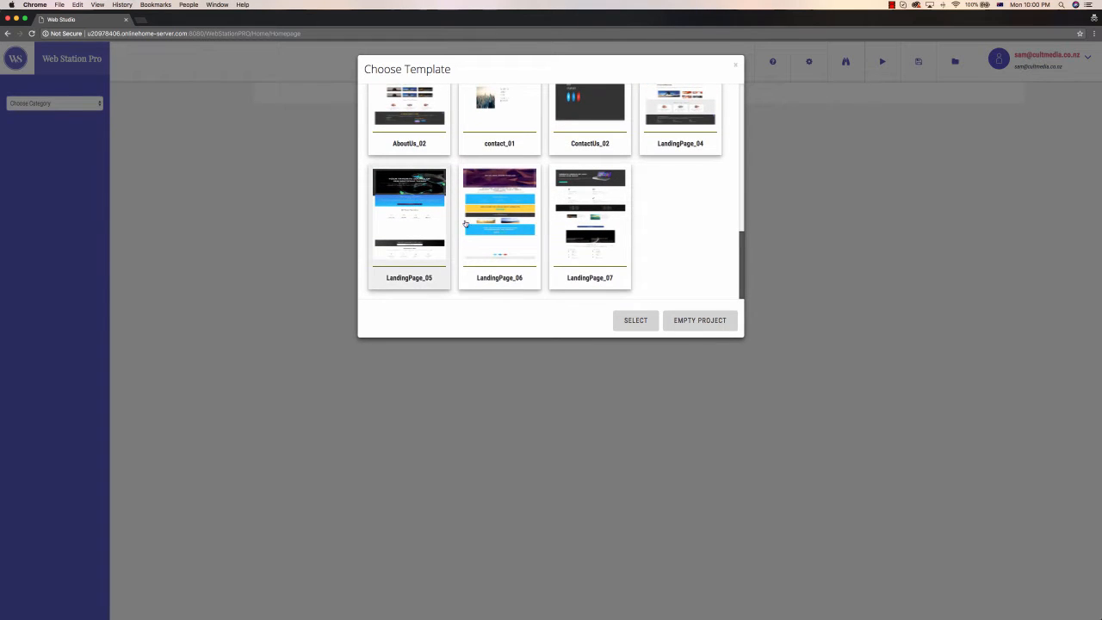
{"action": "left_click", "coordinate": [637, 321]}
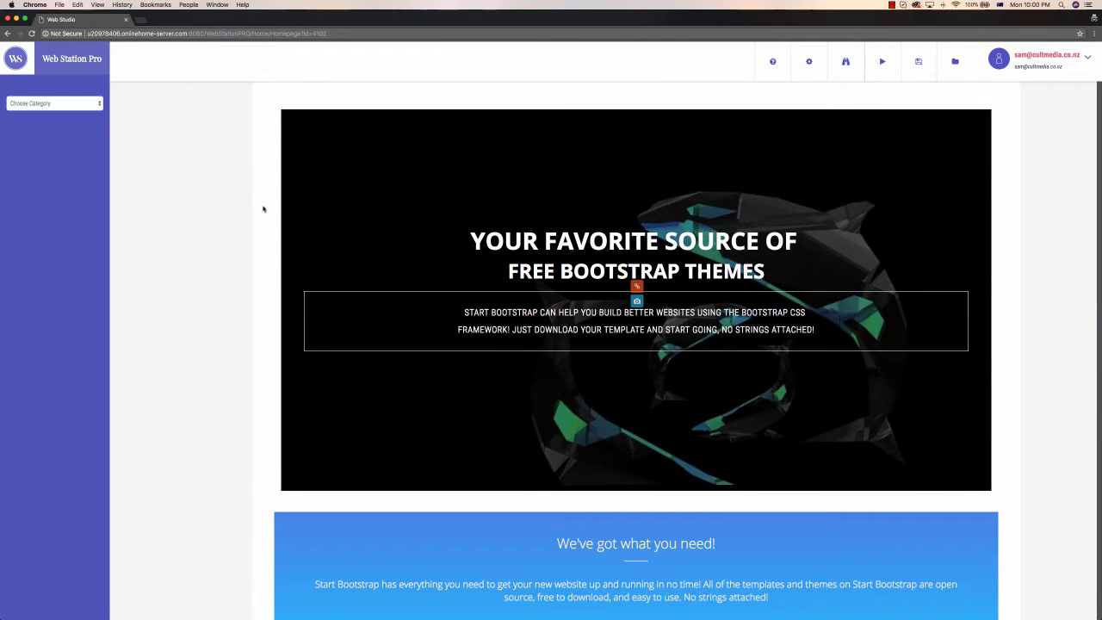
Insert the text "EDEMOM TEXT" before "FAVORITE" in the header block's main headline.
{"action": "scroll", "coordinate": [263, 208], "scroll_direction": "down", "scroll_amount": 3}
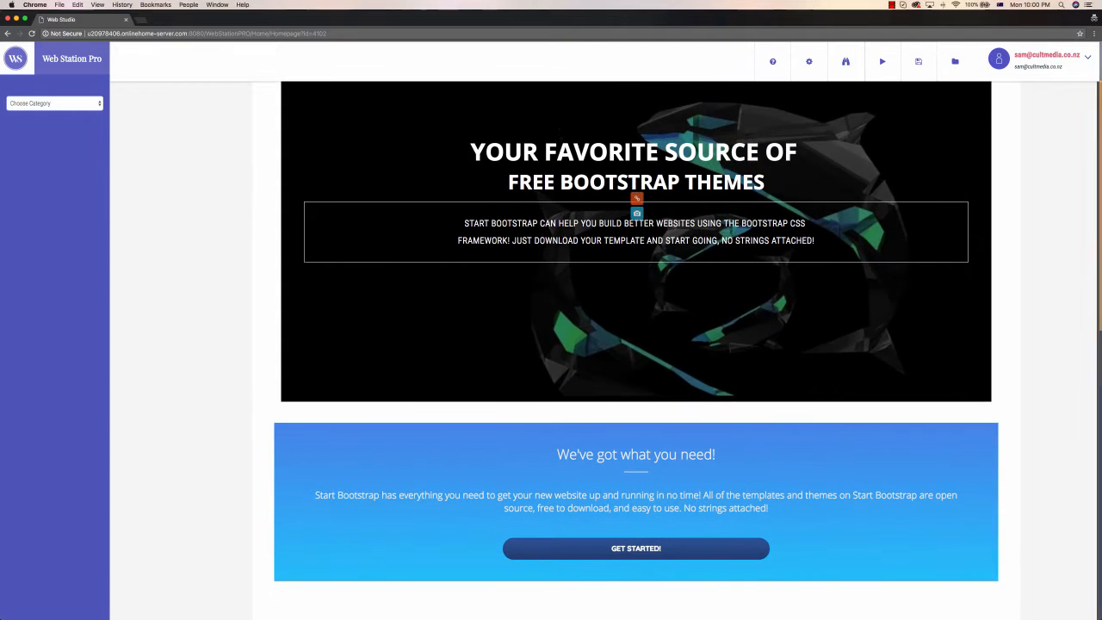
{"action": "scroll", "coordinate": [690, 337], "scroll_direction": "down", "scroll_amount": 5}
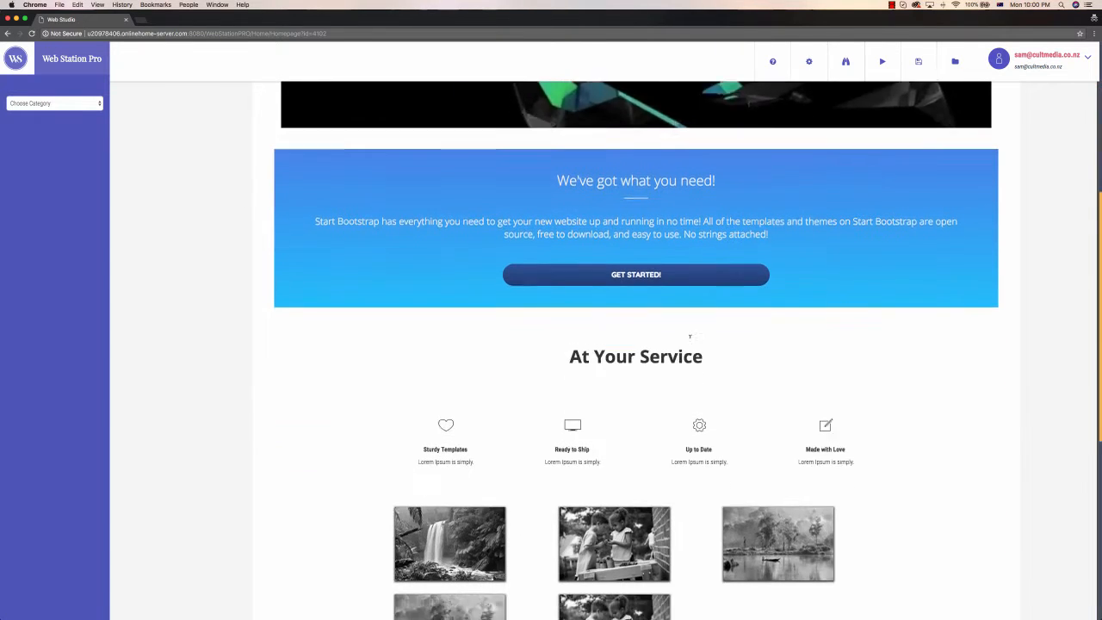
{"action": "scroll", "coordinate": [690, 337], "scroll_direction": "down", "scroll_amount": 5}
{"action": "scroll", "coordinate": [778, 365], "scroll_direction": "up", "scroll_amount": 3}
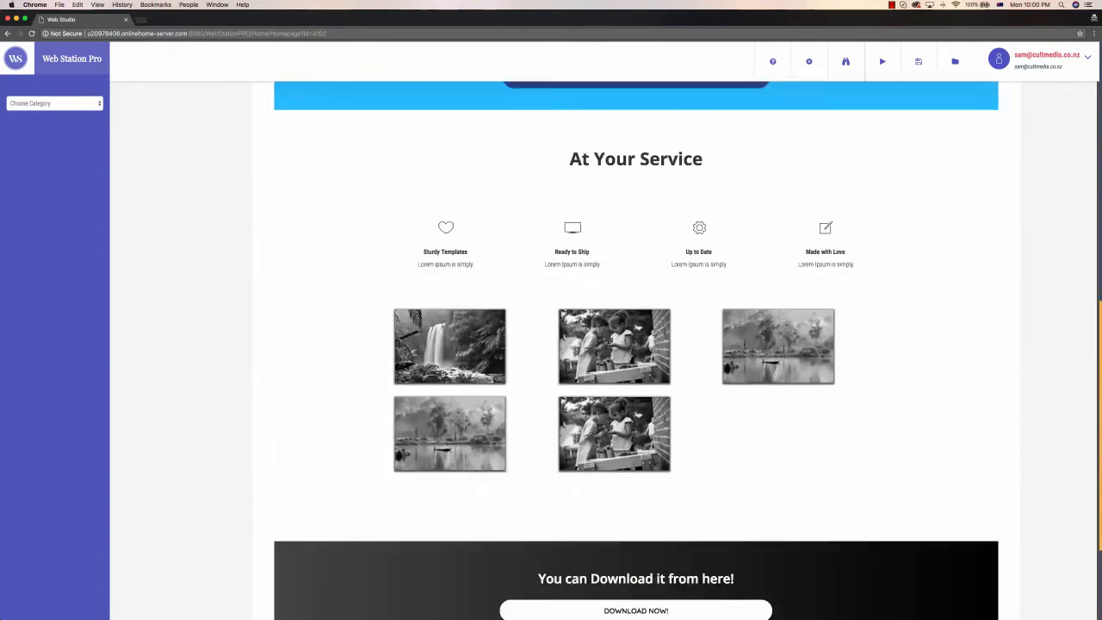
{"action": "scroll", "coordinate": [637, 344], "scroll_direction": "up", "scroll_amount": 10}
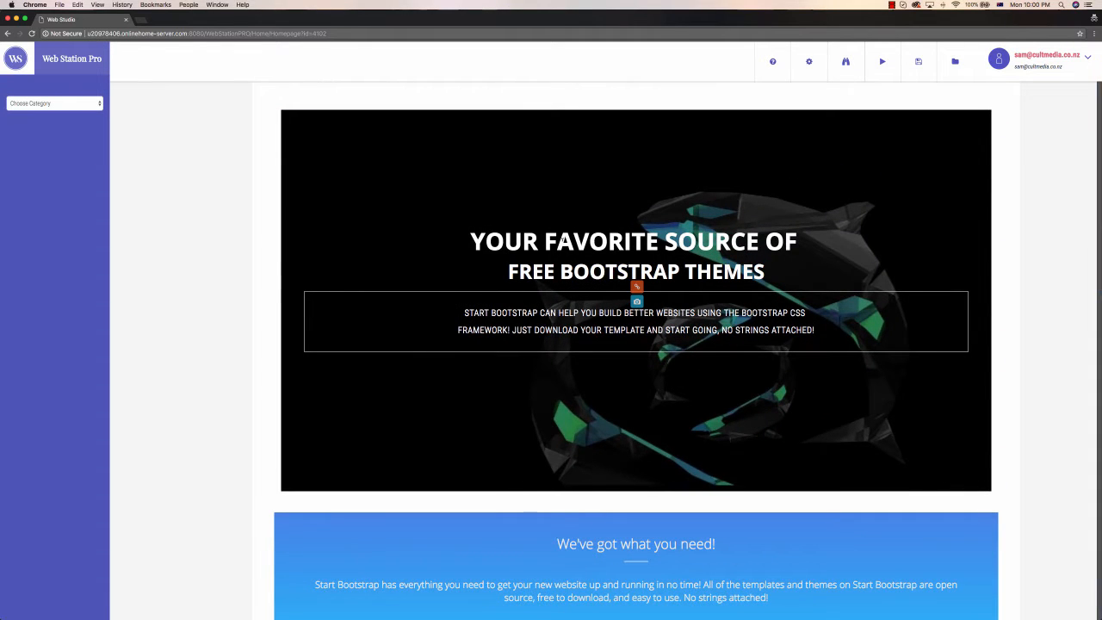
{"action": "left_click", "coordinate": [545, 242]}
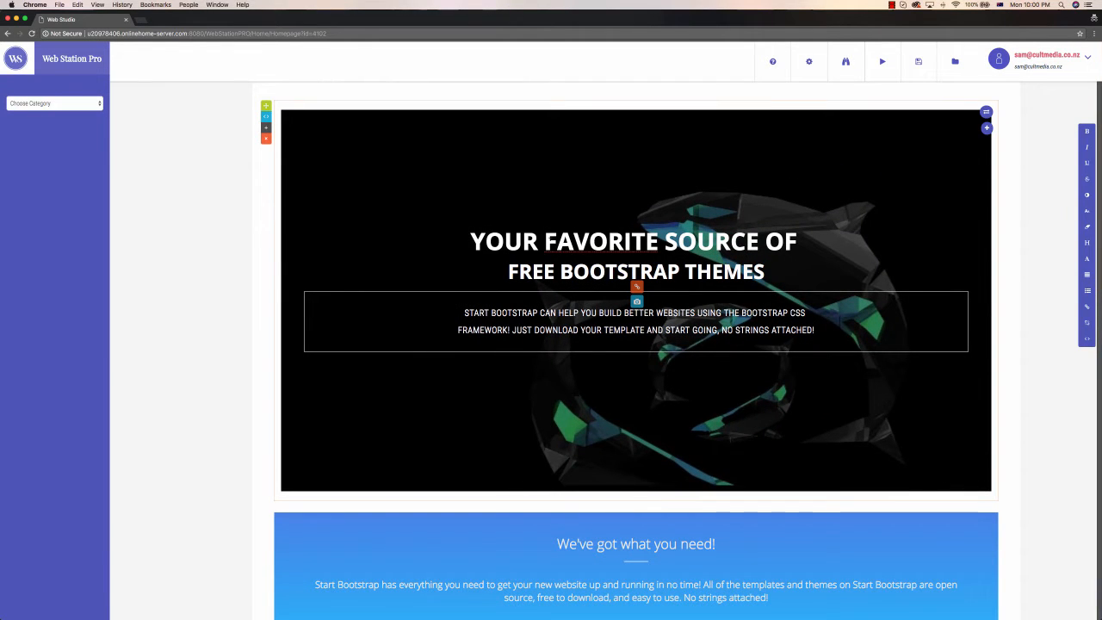
{"action": "type", "text": "EDEMOM "}
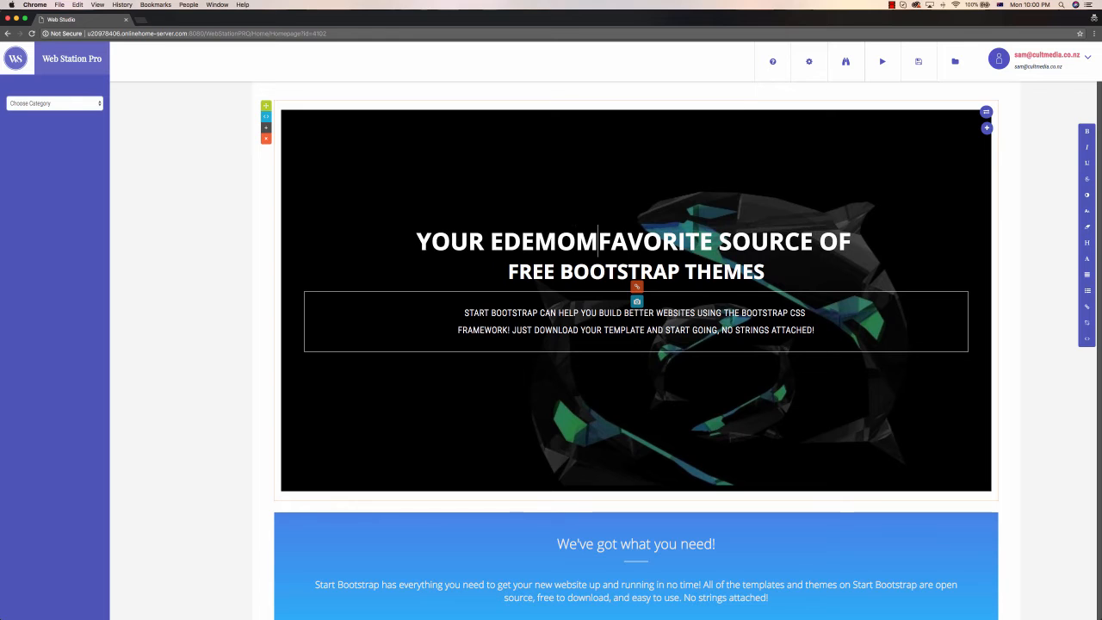
{"action": "type", "text": "TEXT"}
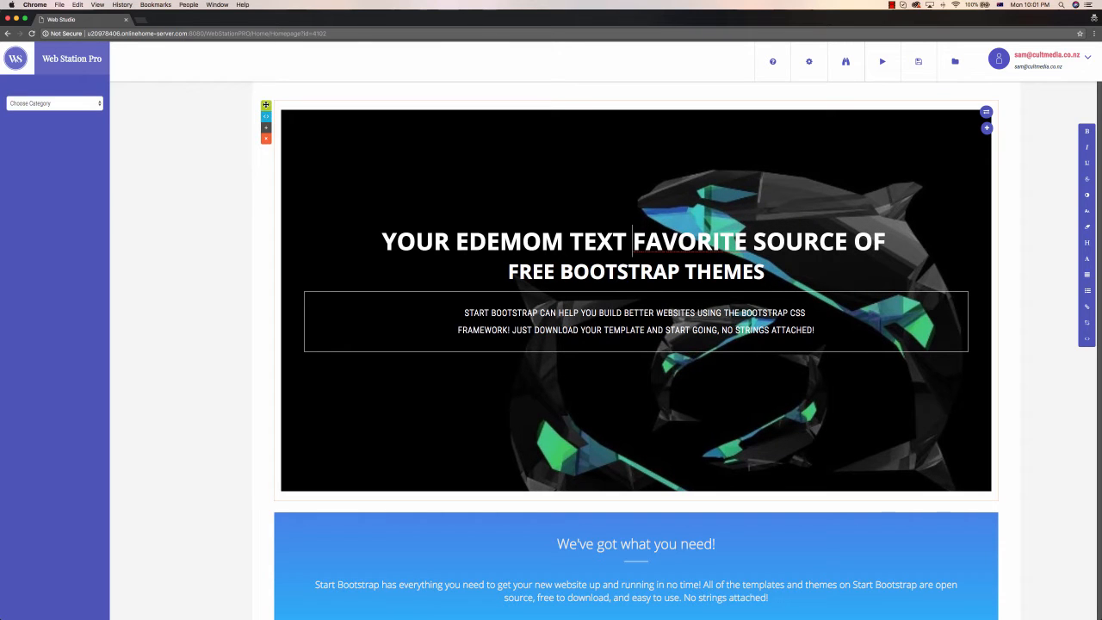
Open the HTML source of the header block and close it without editing.
{"action": "mouse_move", "coordinate": [265, 106]}
{"action": "left_mouse_down"}
{"action": "mouse_move", "coordinate": [267, 310]}
{"action": "mouse_move", "coordinate": [273, 64]}
{"action": "mouse_move", "coordinate": [271, 89]}
{"action": "left_mouse_up"}
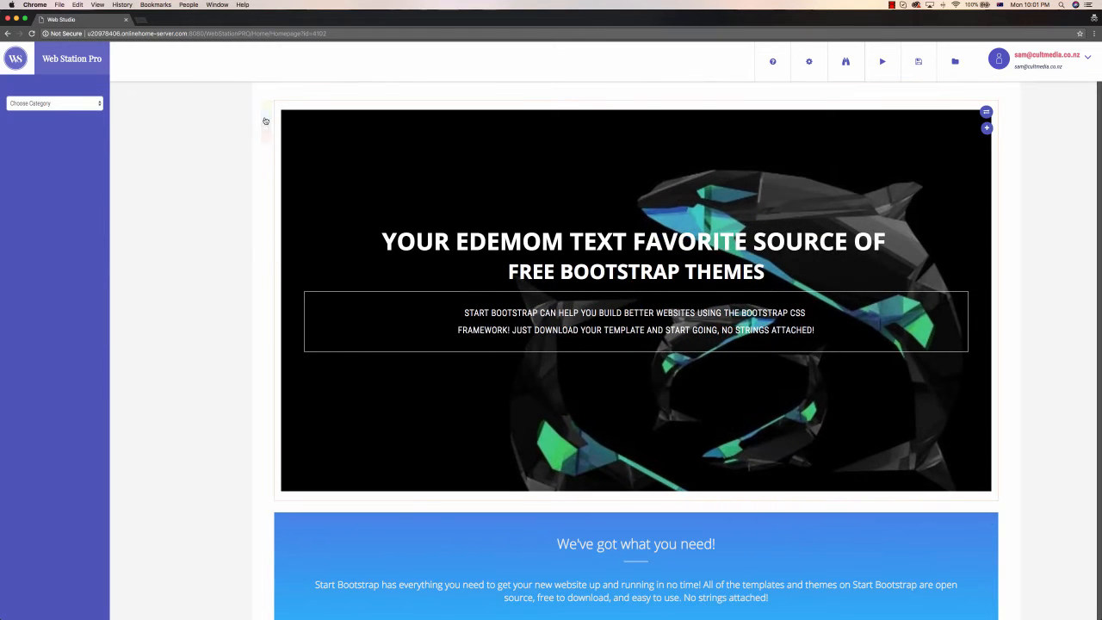
{"action": "left_click", "coordinate": [266, 118]}
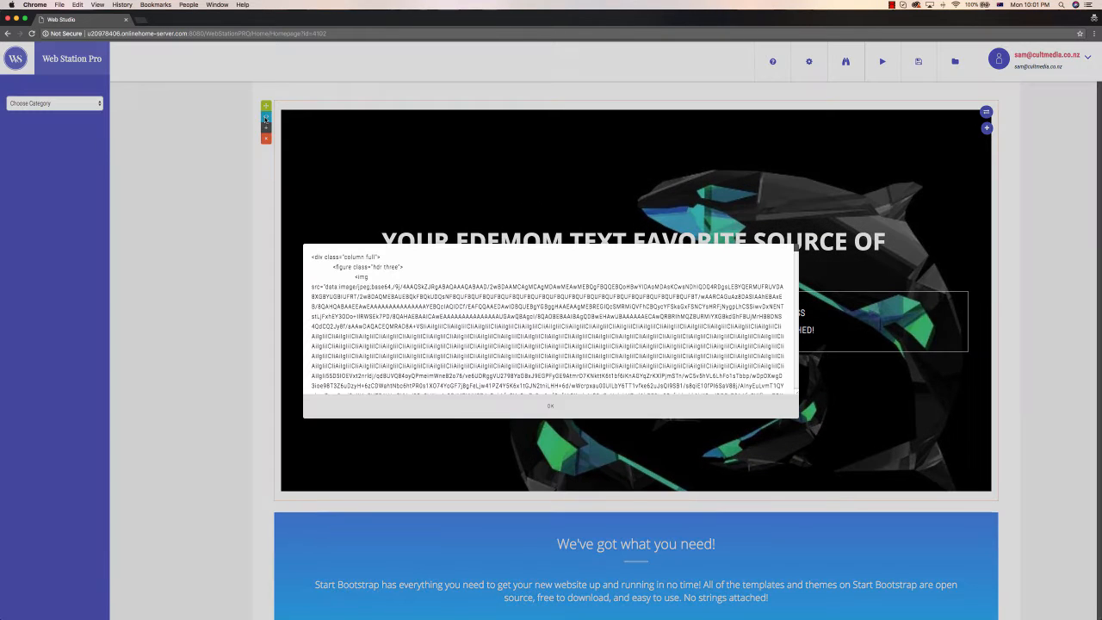
{"action": "left_click", "coordinate": [555, 411]}
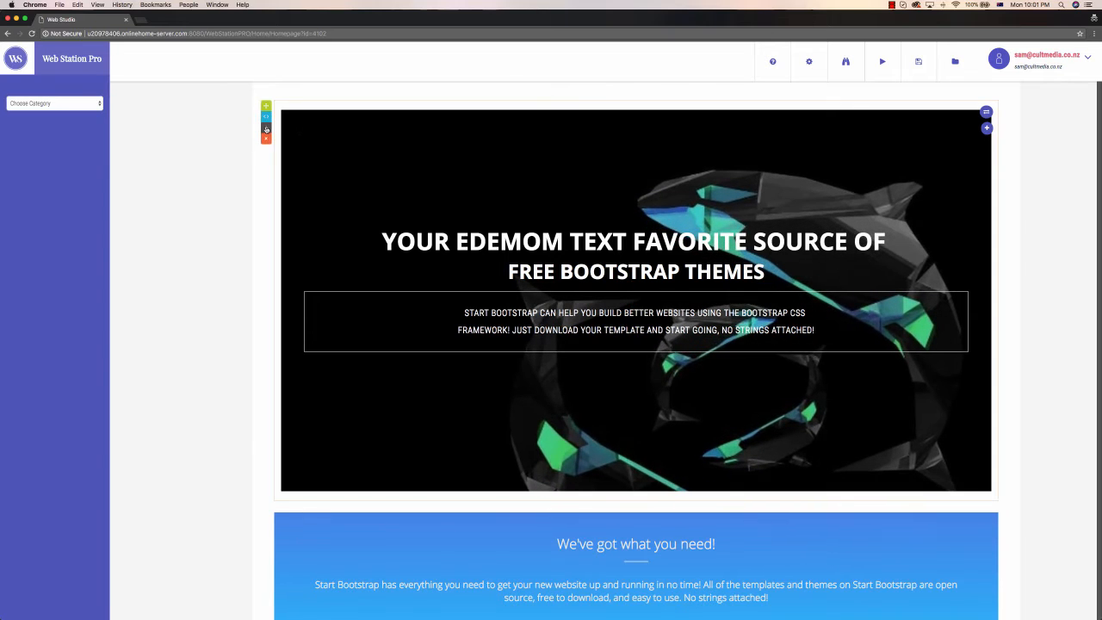
Duplicate the header block and try a narrower width on the upper copy before restoring its full width.
{"action": "left_click", "coordinate": [266, 129]}
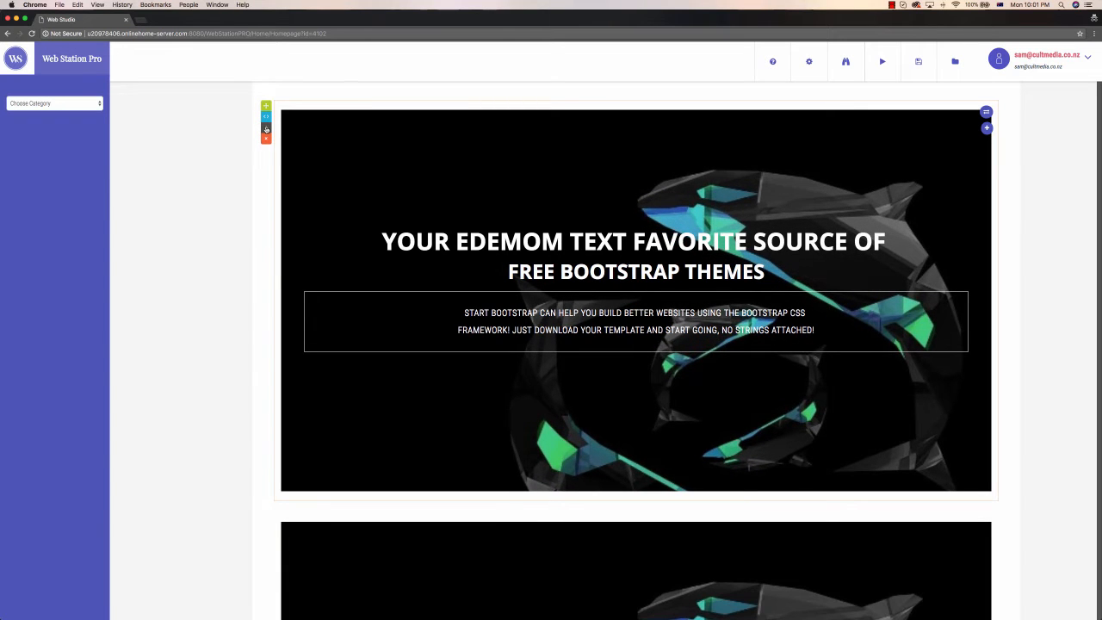
{"action": "left_click", "coordinate": [986, 113]}
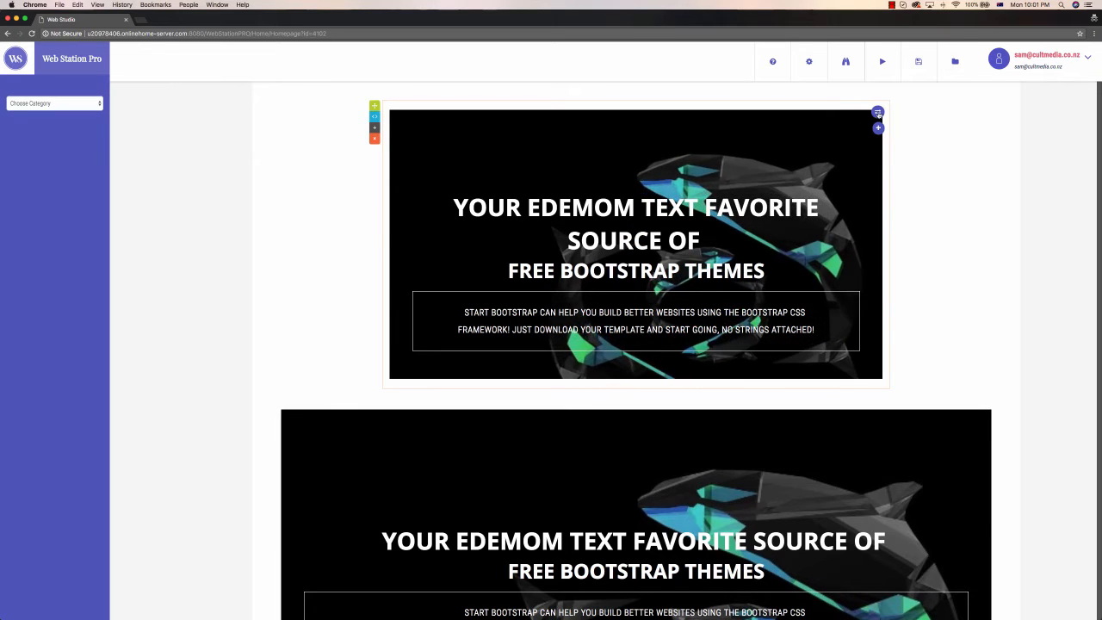
{"action": "left_click", "coordinate": [878, 113]}
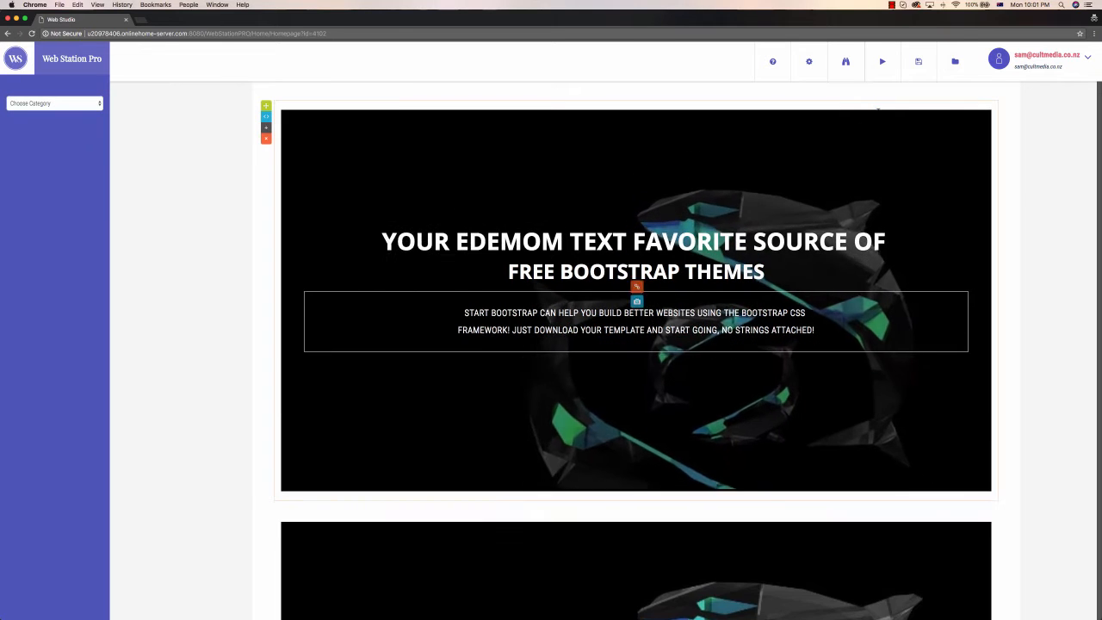
Delete the upper of the two identical header blocks.
{"action": "left_click", "coordinate": [266, 139]}
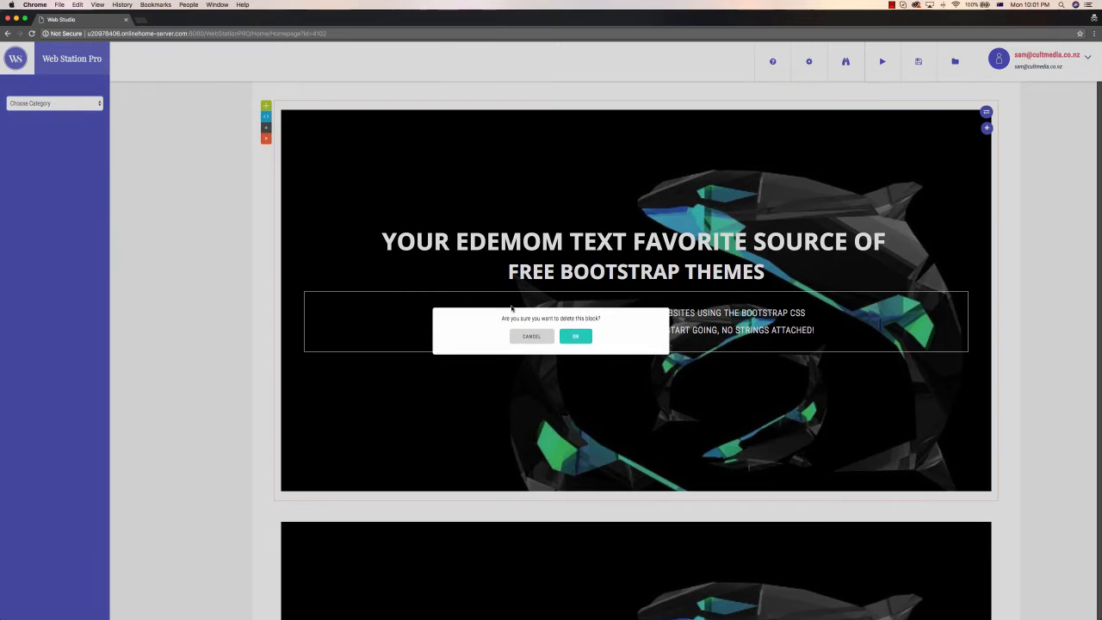
{"action": "left_click", "coordinate": [575, 336]}
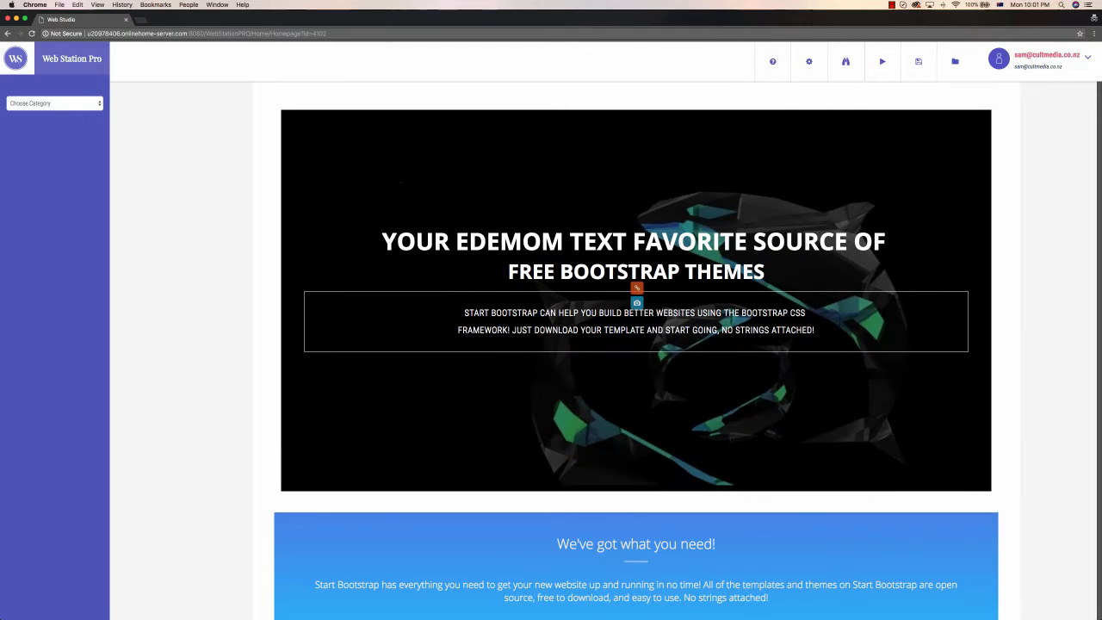
Look through the remaining header block's HTML code, including its embedded image data, and close it.
{"action": "mouse_move", "coordinate": [269, 129]}
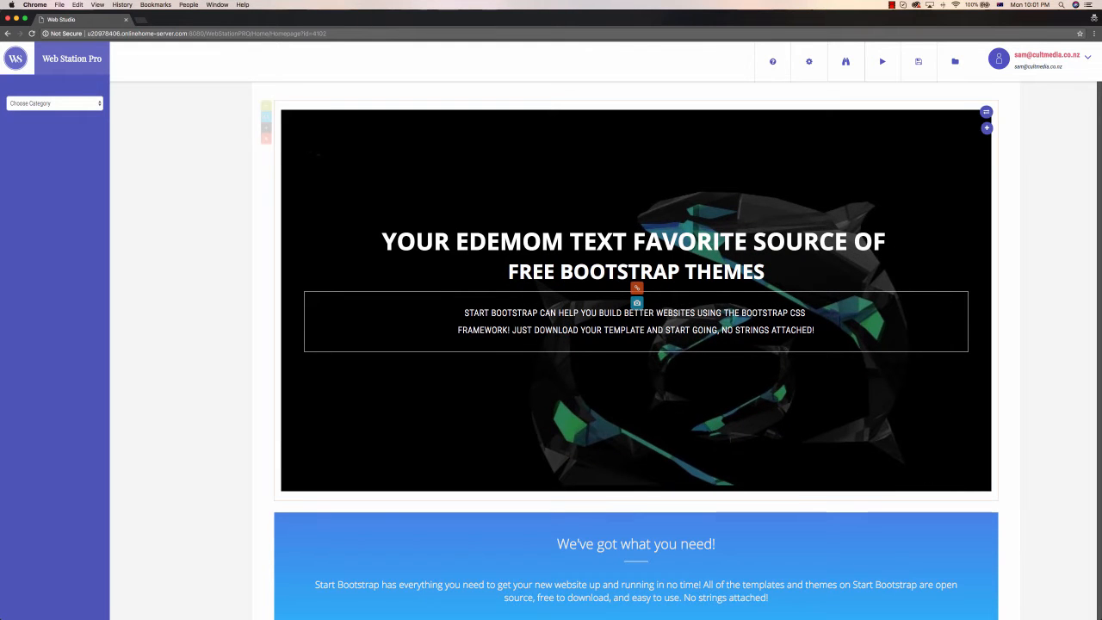
{"action": "left_click", "coordinate": [266, 117]}
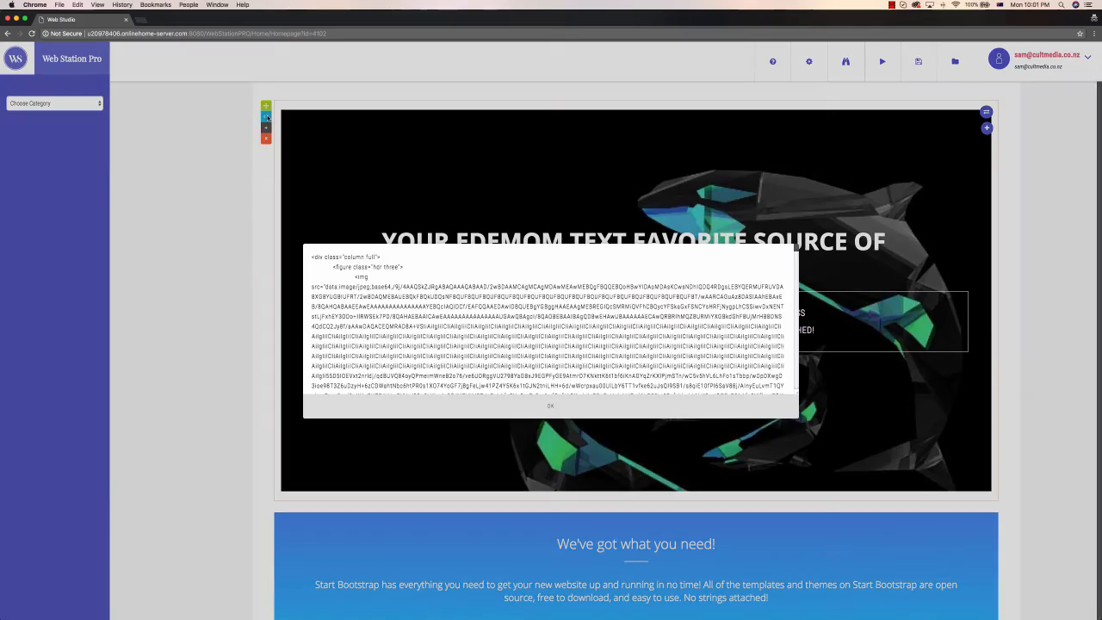
{"action": "scroll", "coordinate": [502, 306], "scroll_direction": "down", "scroll_amount": 10}
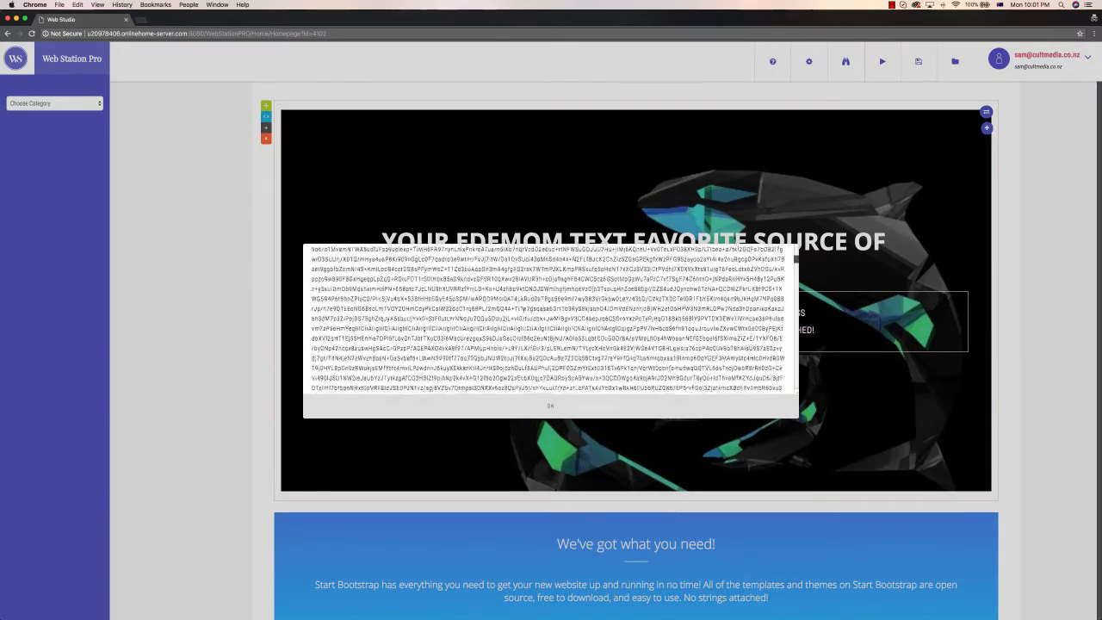
{"action": "scroll", "coordinate": [525, 308], "scroll_direction": "down", "scroll_amount": 15}
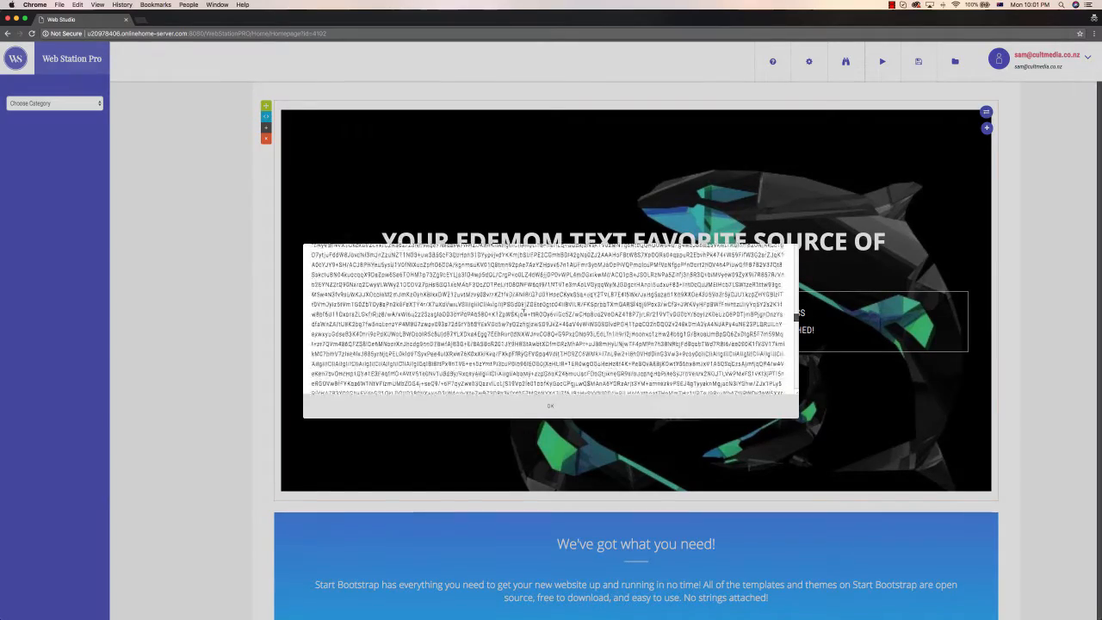
{"action": "left_click", "coordinate": [551, 405]}
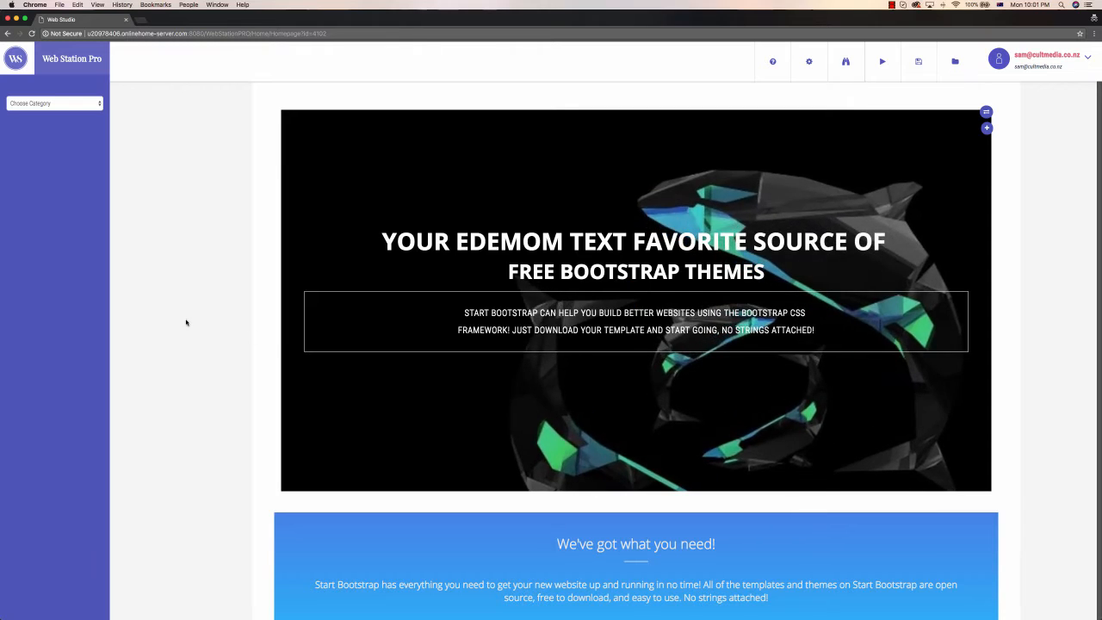
Insert the Video category block with video beside text between the header and the "We've got what you need!" section.
{"action": "scroll", "coordinate": [186, 322], "scroll_direction": "down", "scroll_amount": 5}
{"action": "scroll", "coordinate": [186, 322], "scroll_direction": "down", "scroll_amount": 3}
{"action": "scroll", "coordinate": [351, 201], "scroll_direction": "up", "scroll_amount": 8}
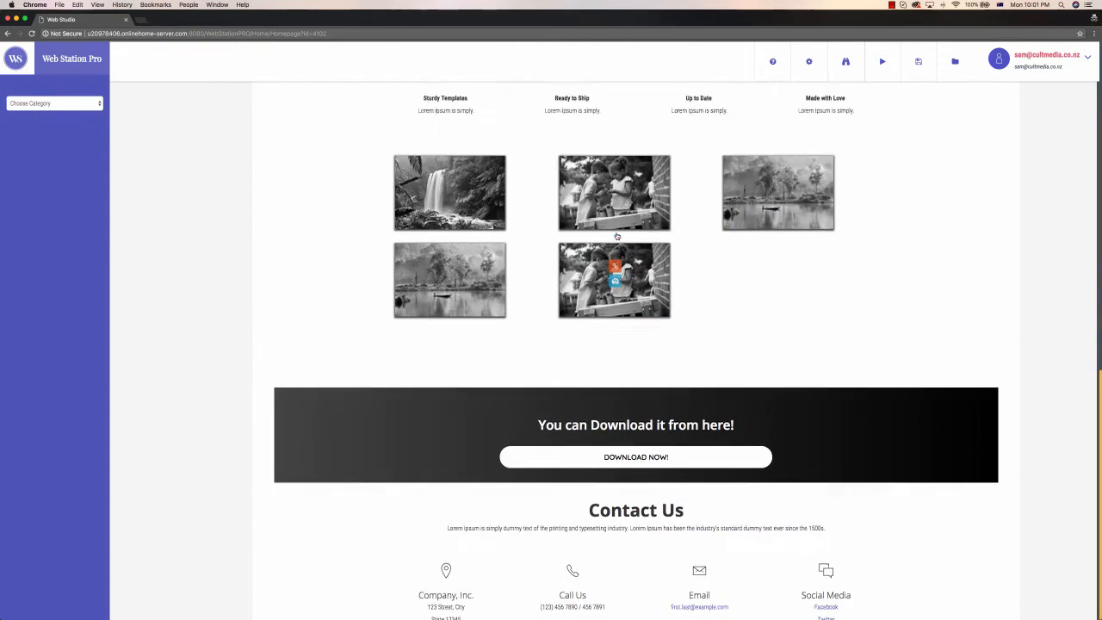
{"action": "left_click", "coordinate": [55, 104]}
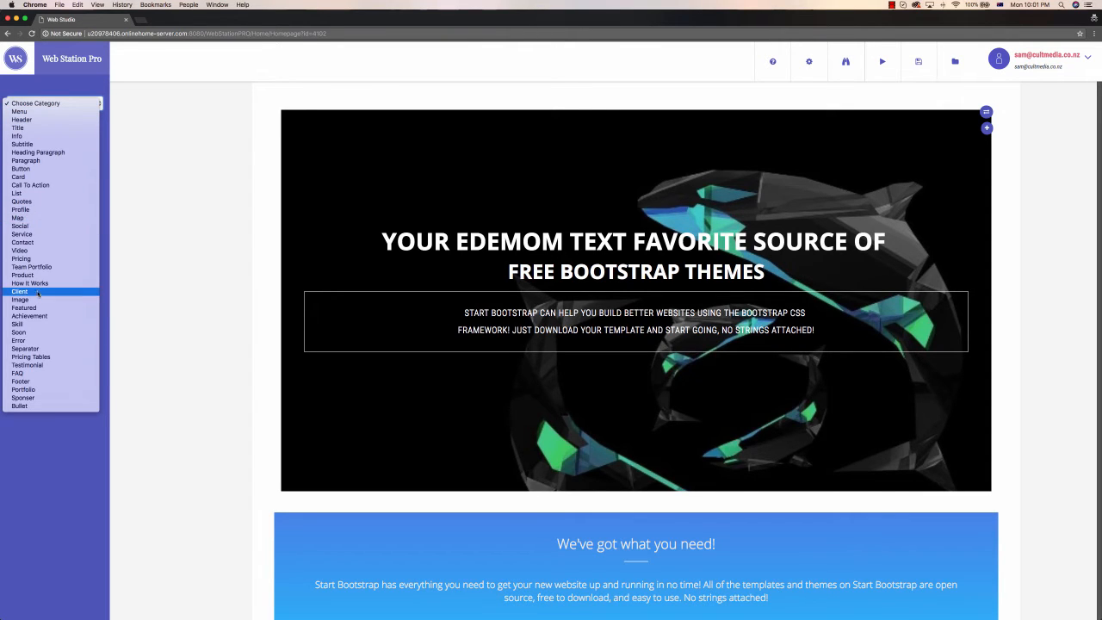
{"action": "left_click", "coordinate": [19, 251]}
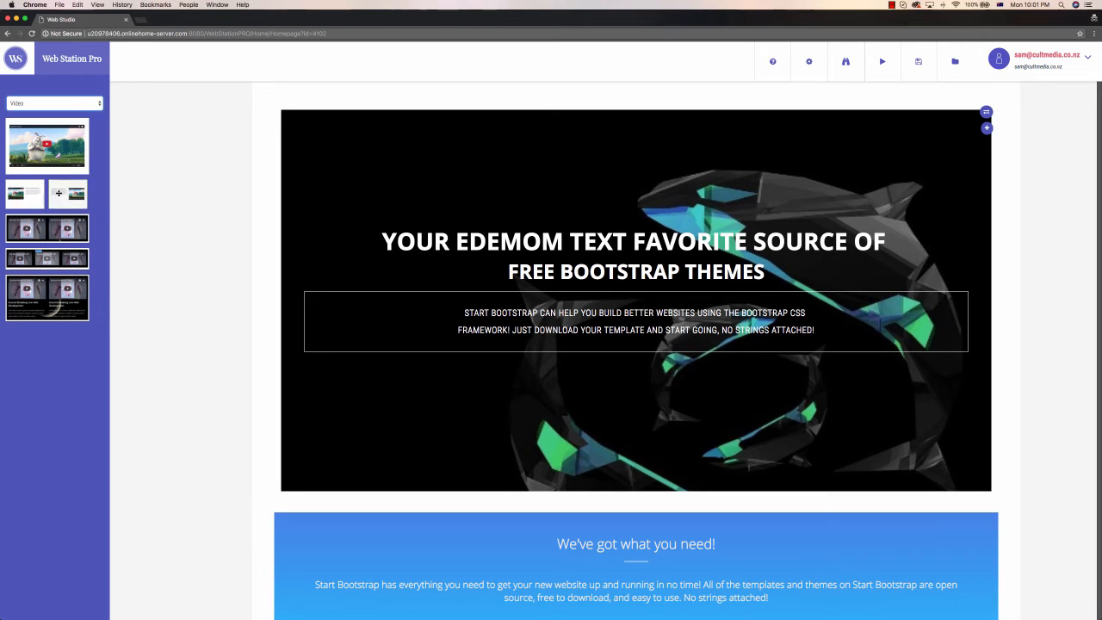
{"action": "left_click_drag", "start_coordinate": [28, 193], "coordinate": [453, 512]}
{"action": "scroll", "coordinate": [490, 485], "scroll_direction": "down", "scroll_amount": 5}
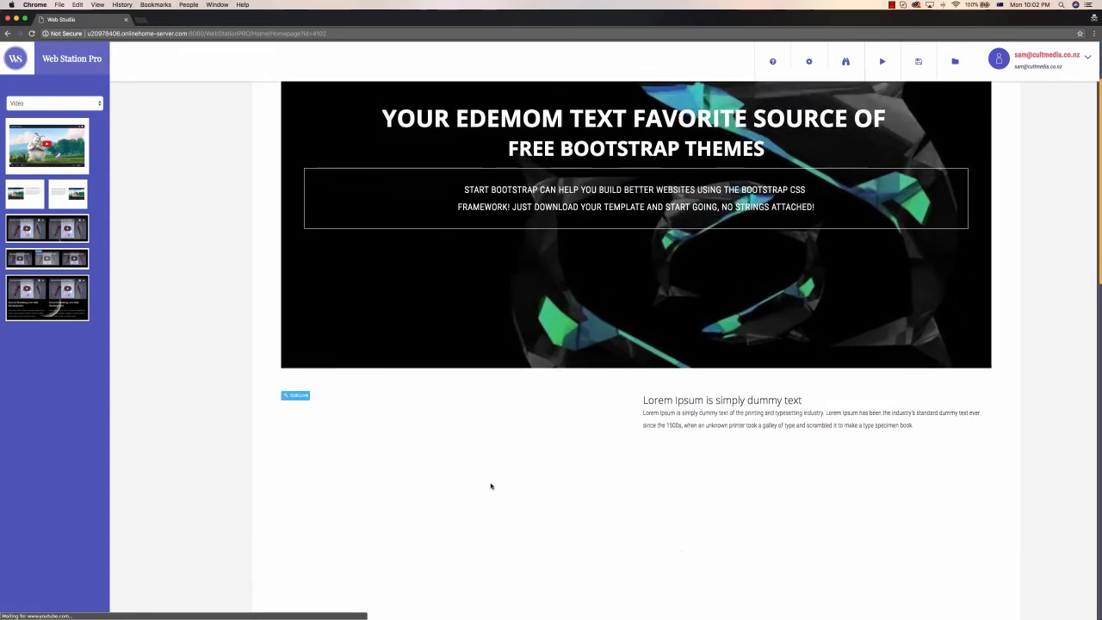
{"action": "scroll", "coordinate": [673, 180], "scroll_direction": "up", "scroll_amount": 1}
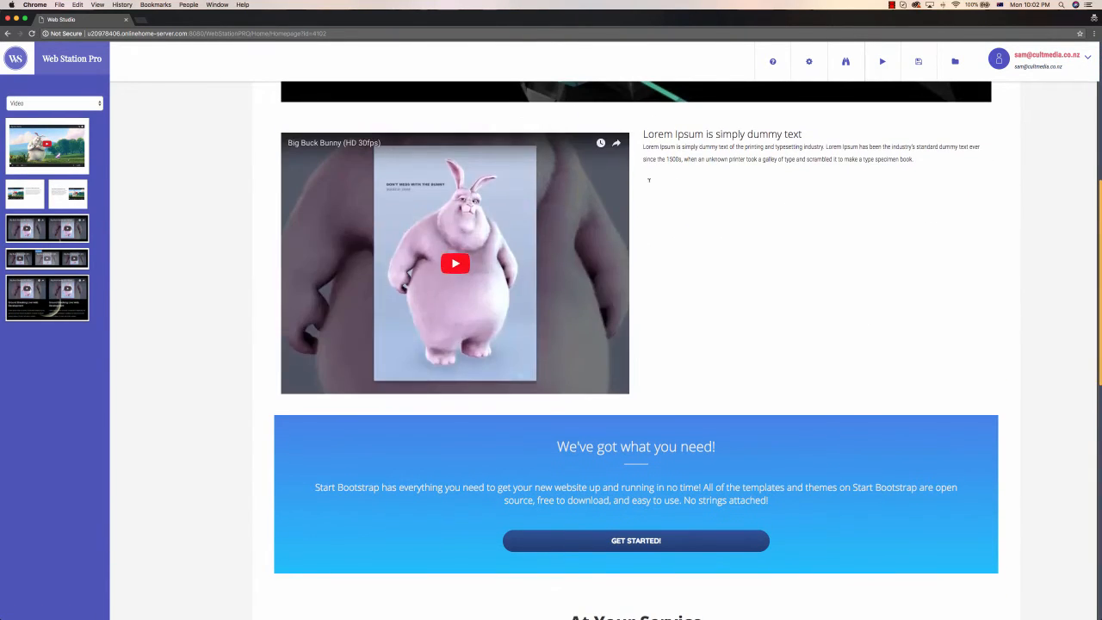
{"action": "mouse_move", "coordinate": [534, 217]}
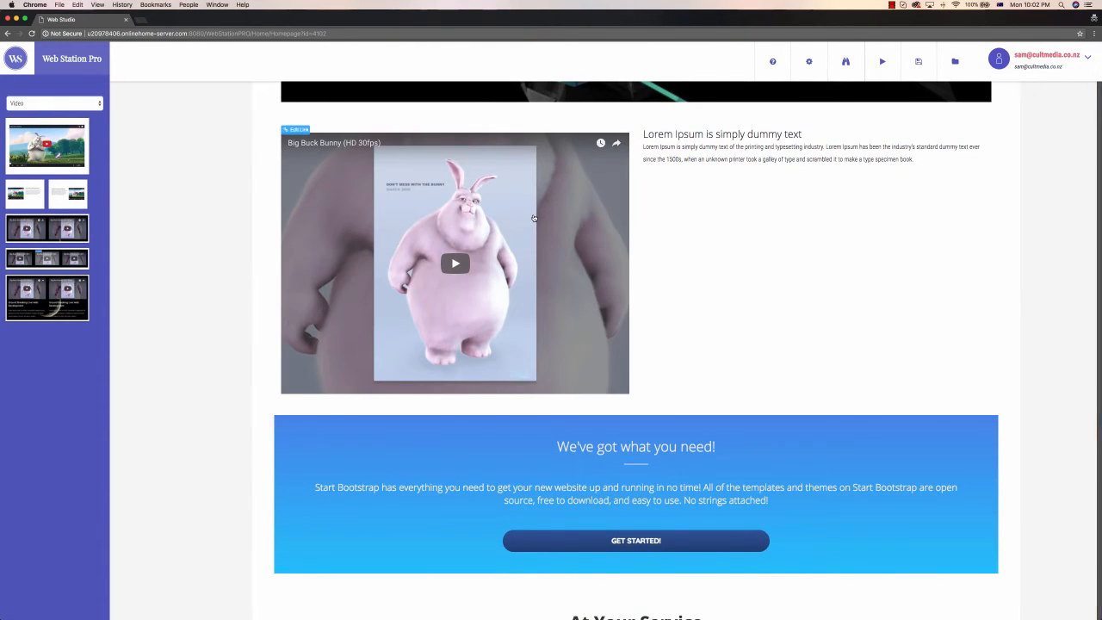
Check the embedded YouTube link of the new video block and keep it as is.
{"action": "left_click", "coordinate": [761, 148]}
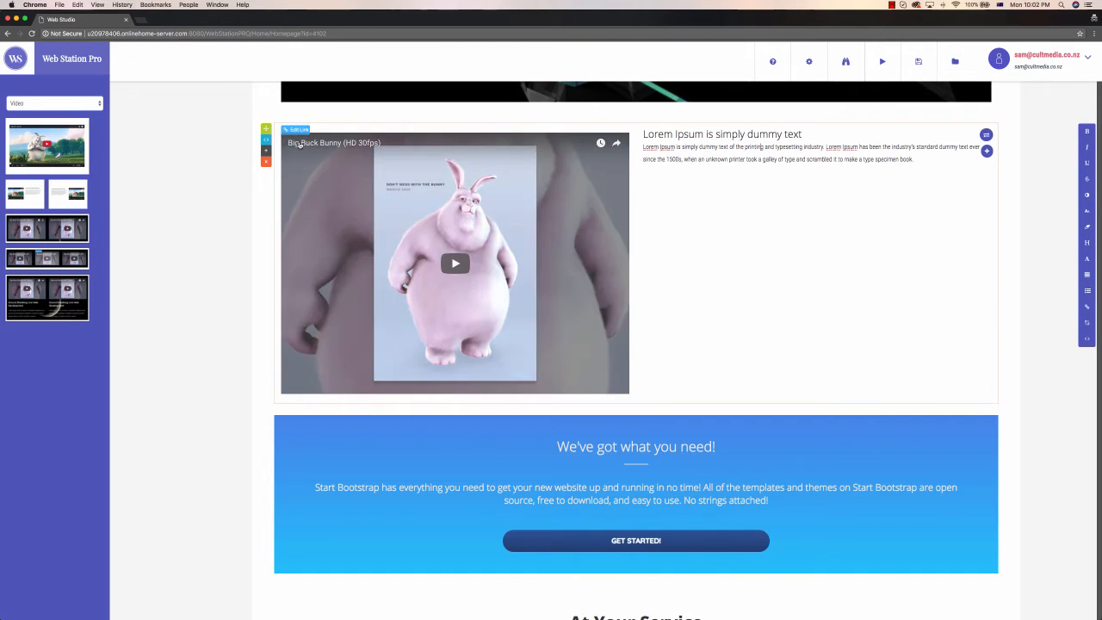
{"action": "left_click", "coordinate": [296, 130]}
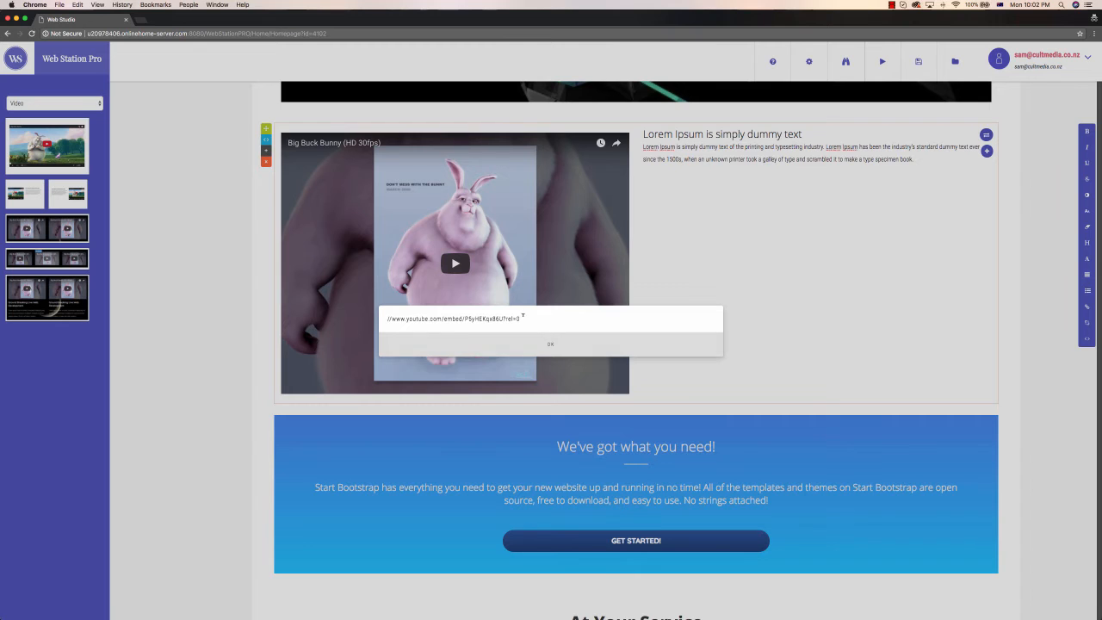
{"action": "left_click", "coordinate": [619, 349]}
Replace the gear icon above "Up to Date" in the At Your Service section with an alarm clock icon.
{"action": "scroll", "coordinate": [836, 344], "scroll_direction": "down", "scroll_amount": 5}
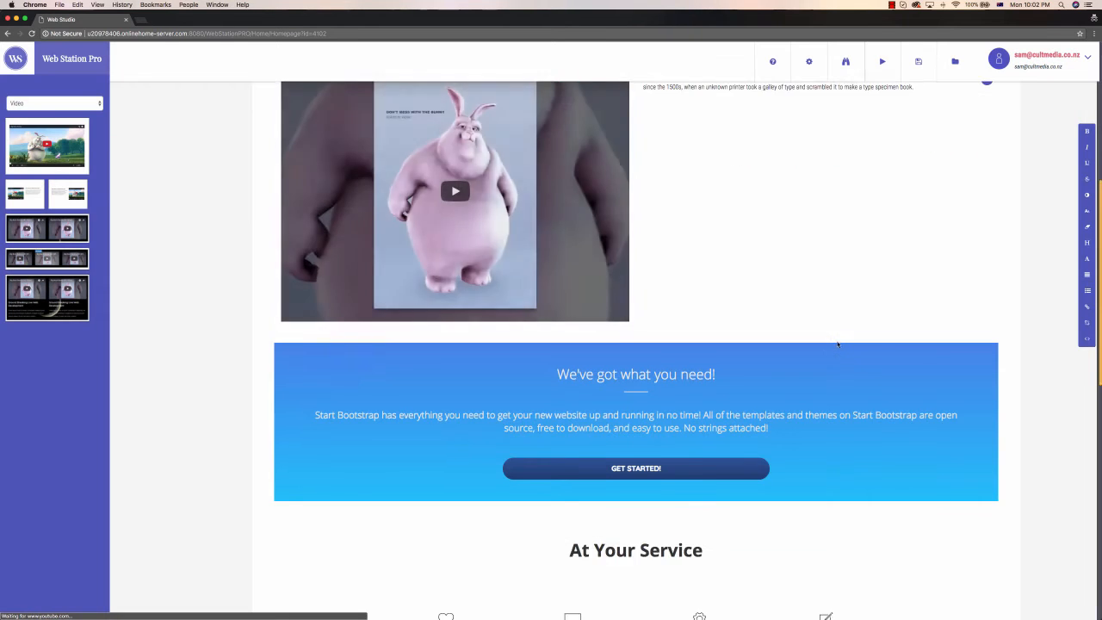
{"action": "scroll", "coordinate": [836, 340], "scroll_direction": "down", "scroll_amount": 4}
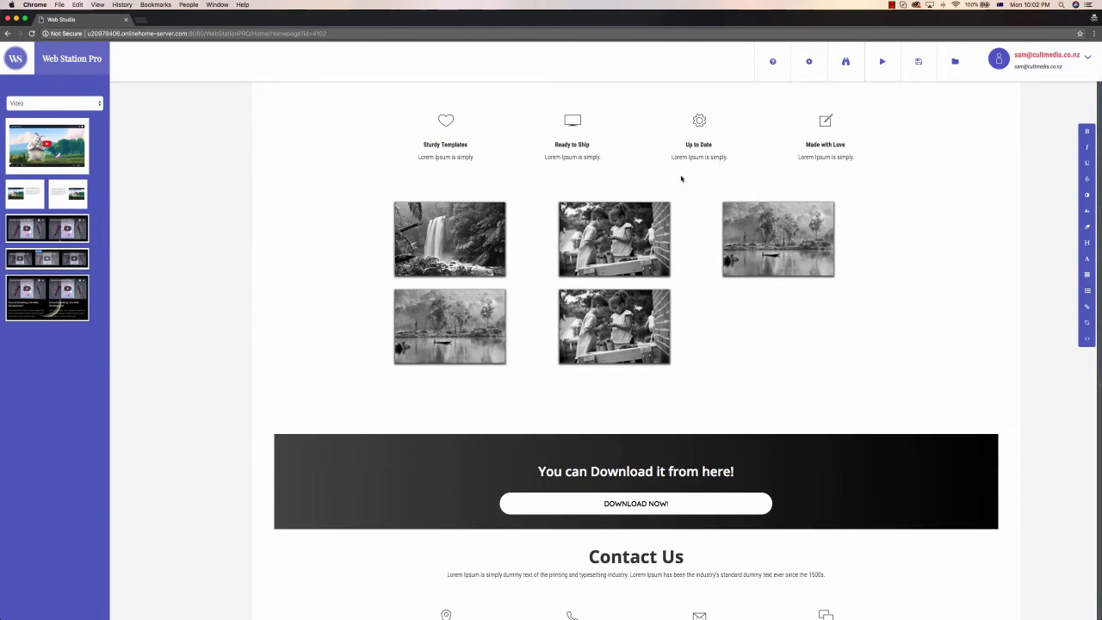
{"action": "scroll", "coordinate": [700, 188], "scroll_direction": "up", "scroll_amount": 2}
{"action": "left_click", "coordinate": [698, 240]}
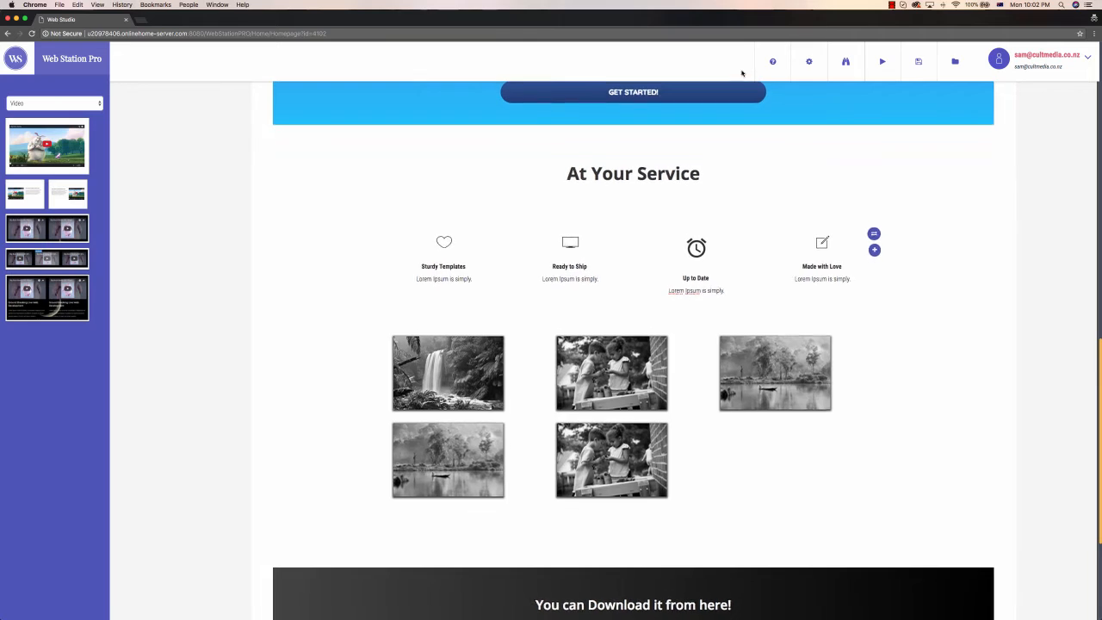
{"action": "left_click", "coordinate": [733, 65]}
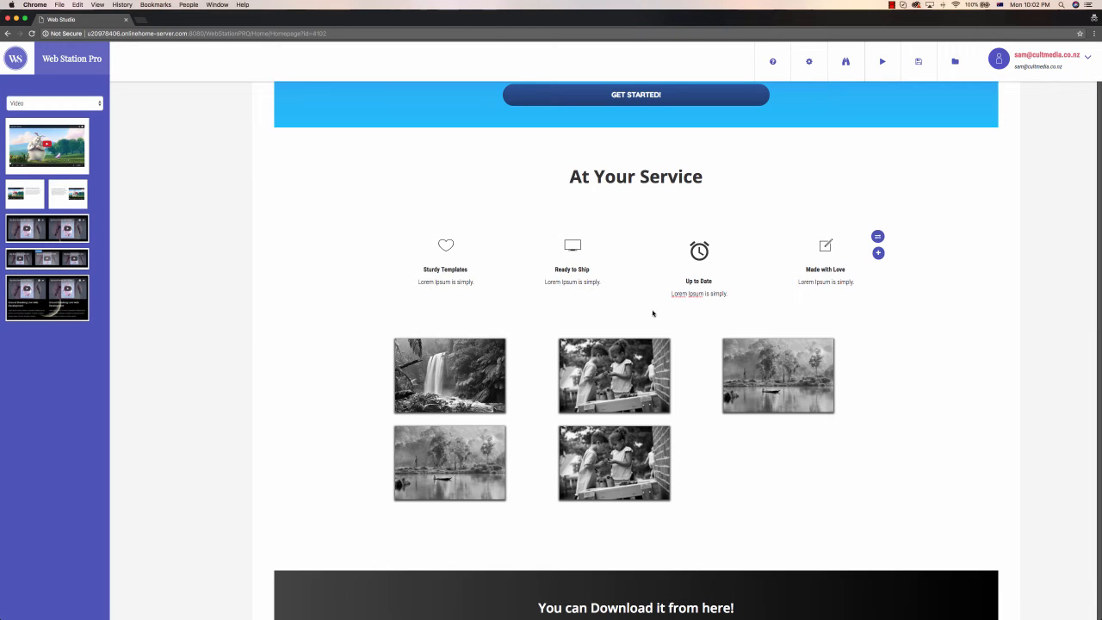
View the image settings and the replacement file chooser for the upper middle gallery photo, closing both without changes.
{"action": "left_click", "coordinate": [615, 362]}
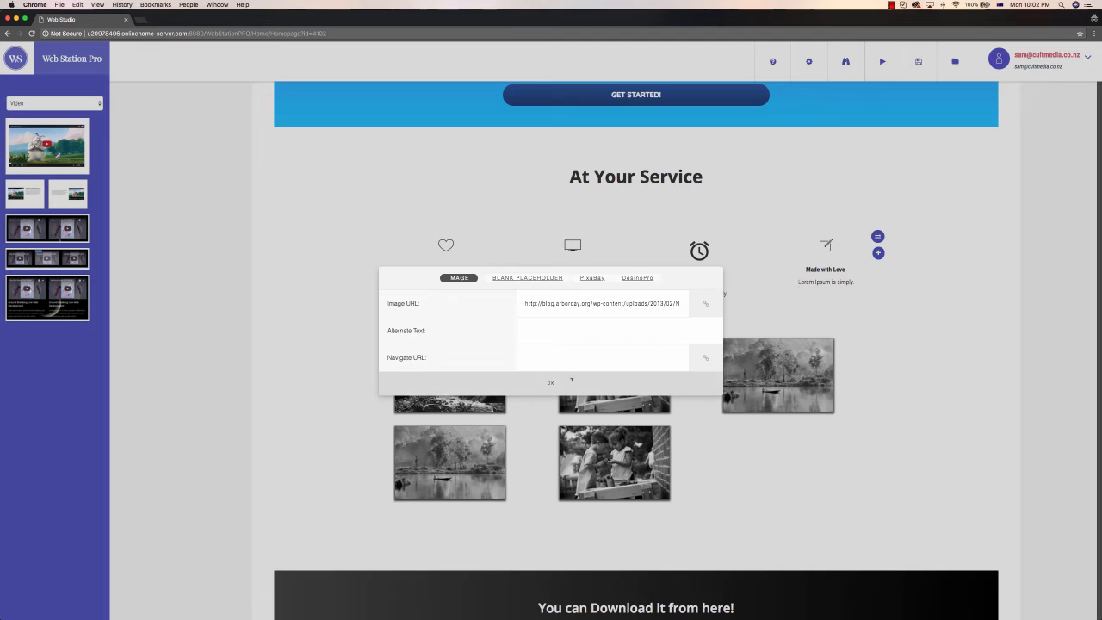
{"action": "left_click", "coordinate": [571, 382]}
{"action": "left_click", "coordinate": [615, 379]}
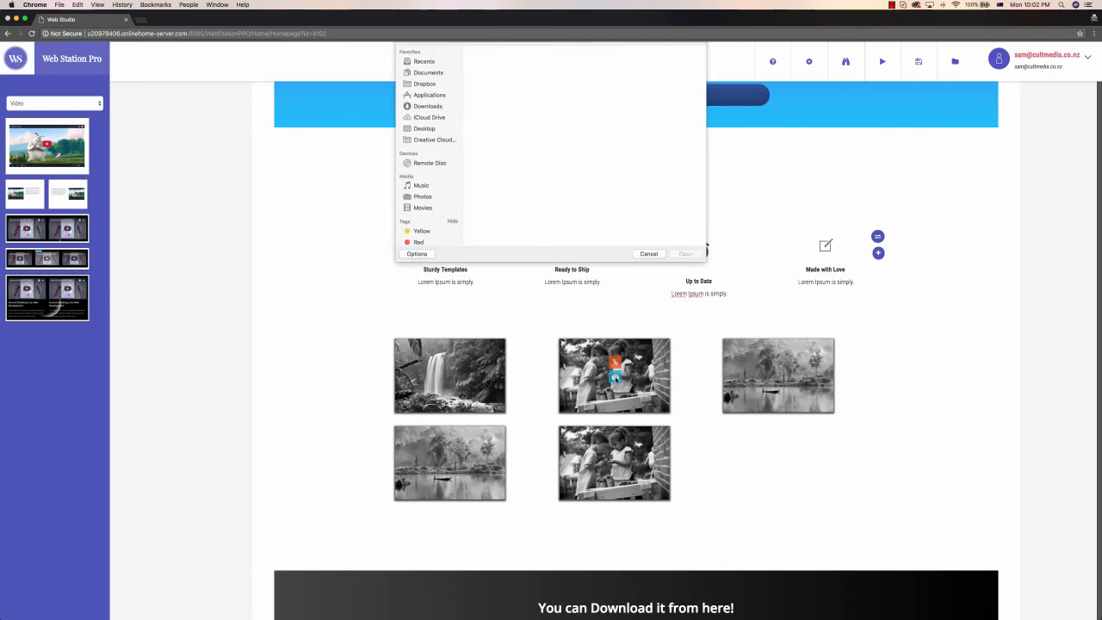
{"action": "left_click", "coordinate": [655, 266]}
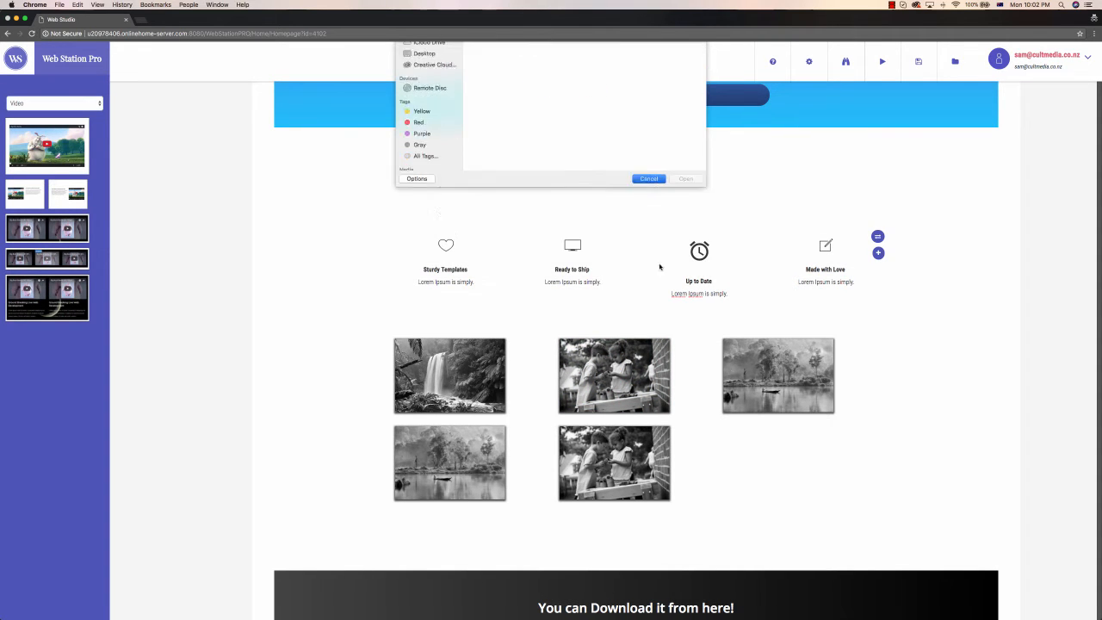
Review the page down to the Contact Us section and check the available view options.
{"action": "scroll", "coordinate": [862, 270], "scroll_direction": "down", "scroll_amount": 5}
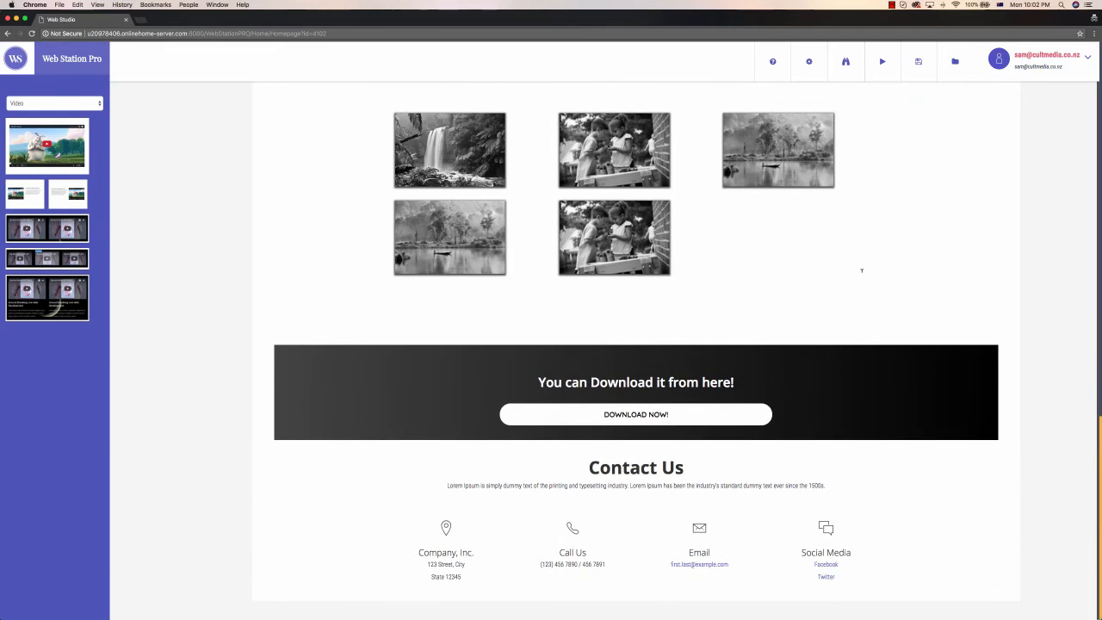
{"action": "scroll", "coordinate": [861, 270], "scroll_direction": "up", "scroll_amount": 15}
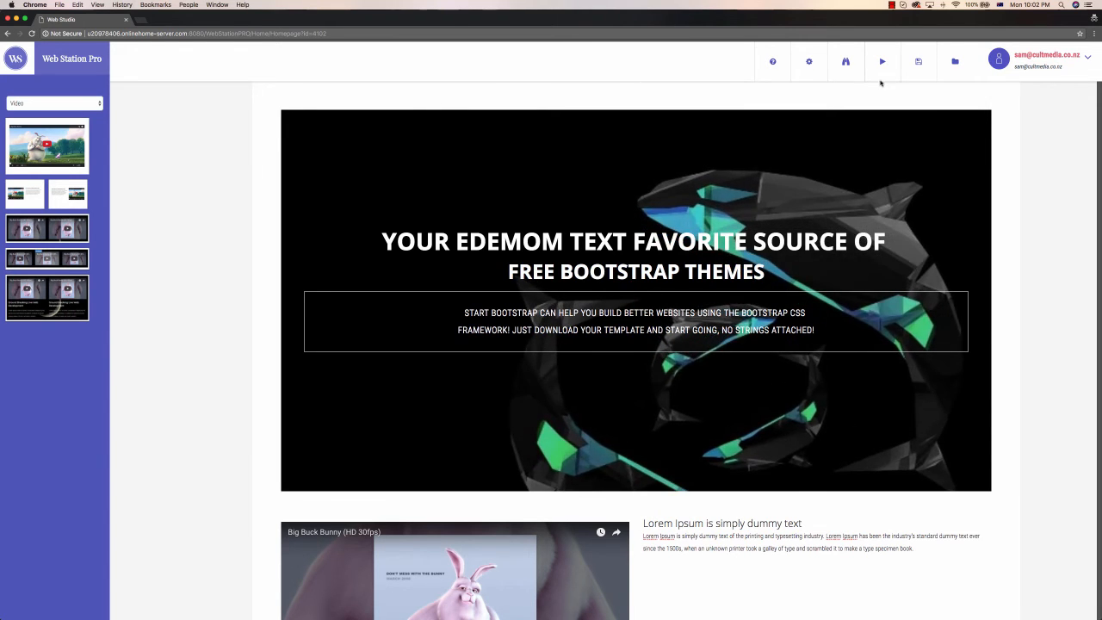
{"action": "left_click", "coordinate": [847, 61]}
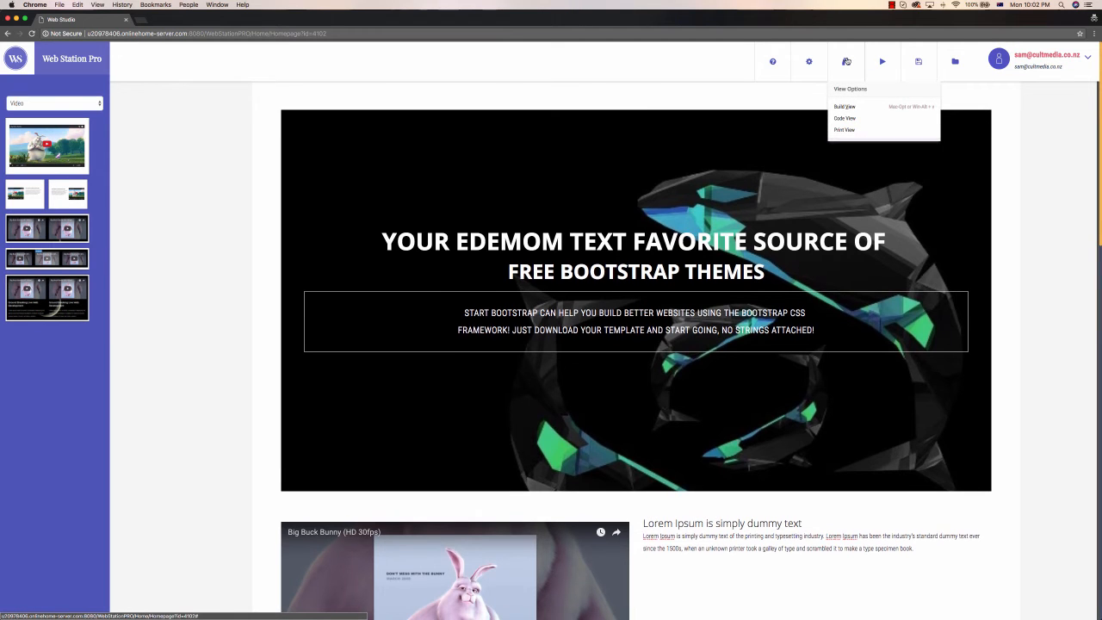
{"action": "left_click", "coordinate": [847, 62]}
{"action": "left_click", "coordinate": [848, 65]}
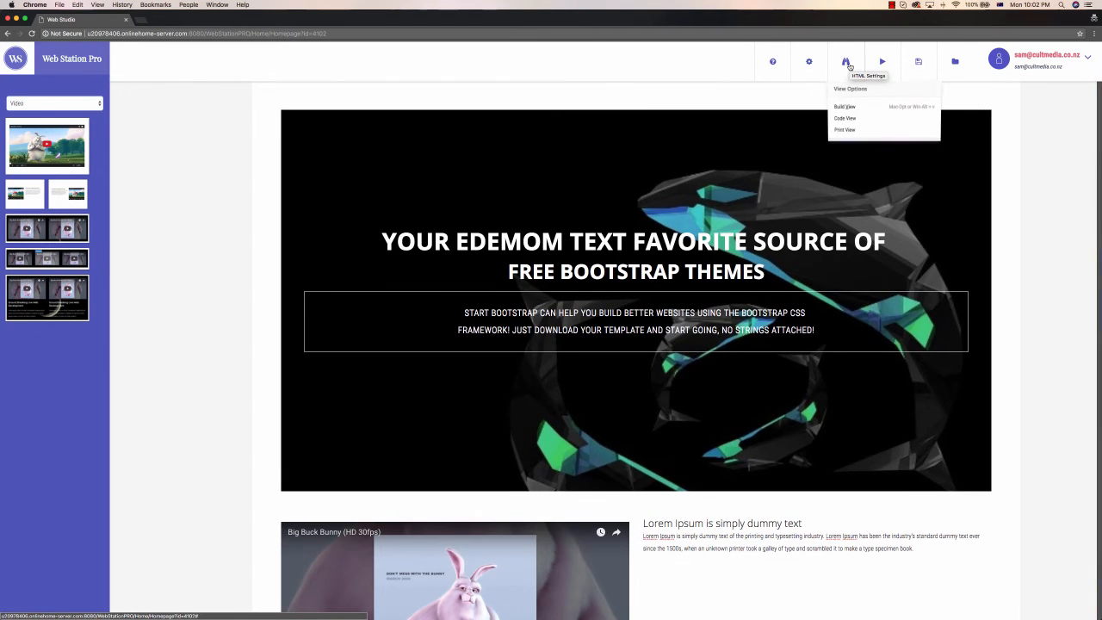
Create a build of the landing page named Demo.
{"action": "left_click", "coordinate": [883, 62]}
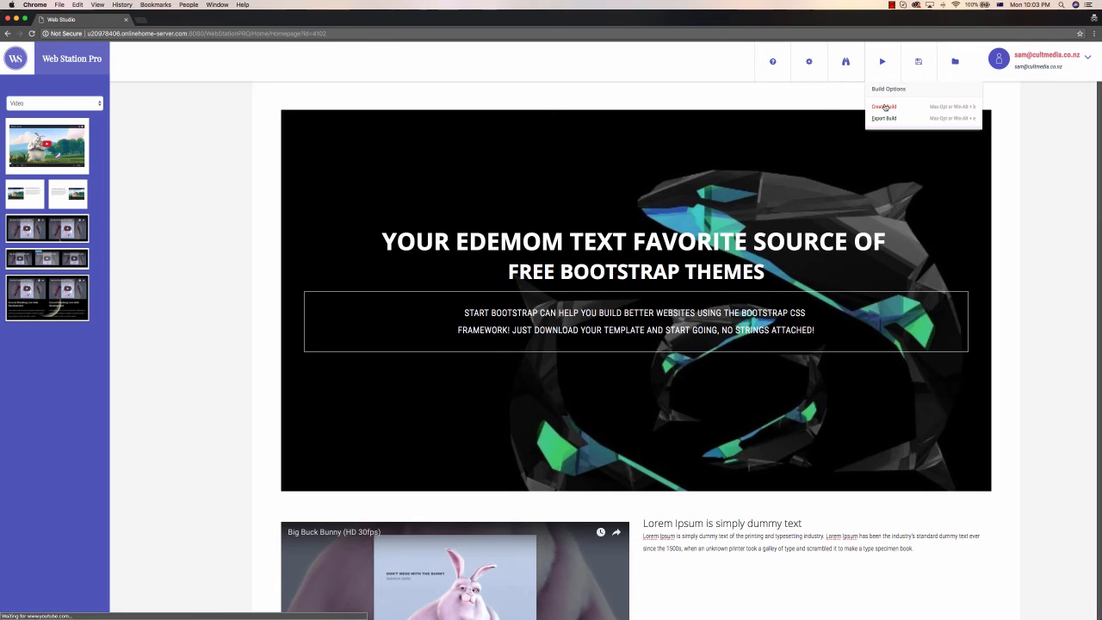
{"action": "left_click", "coordinate": [884, 107]}
{"action": "type", "text": "Demo"}
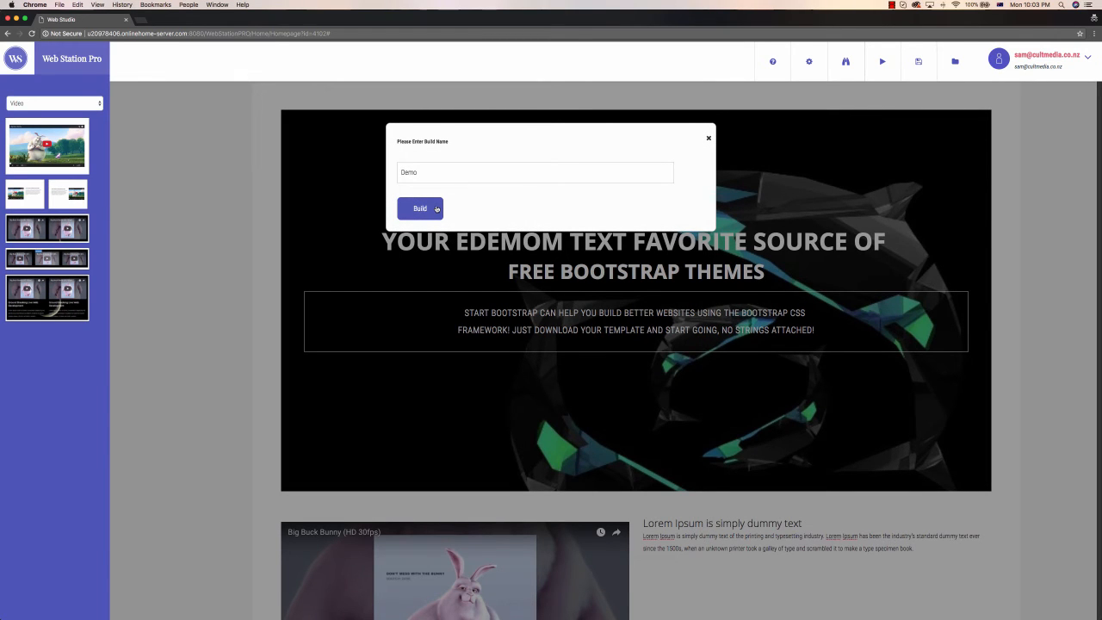
{"action": "left_click", "coordinate": [437, 208]}
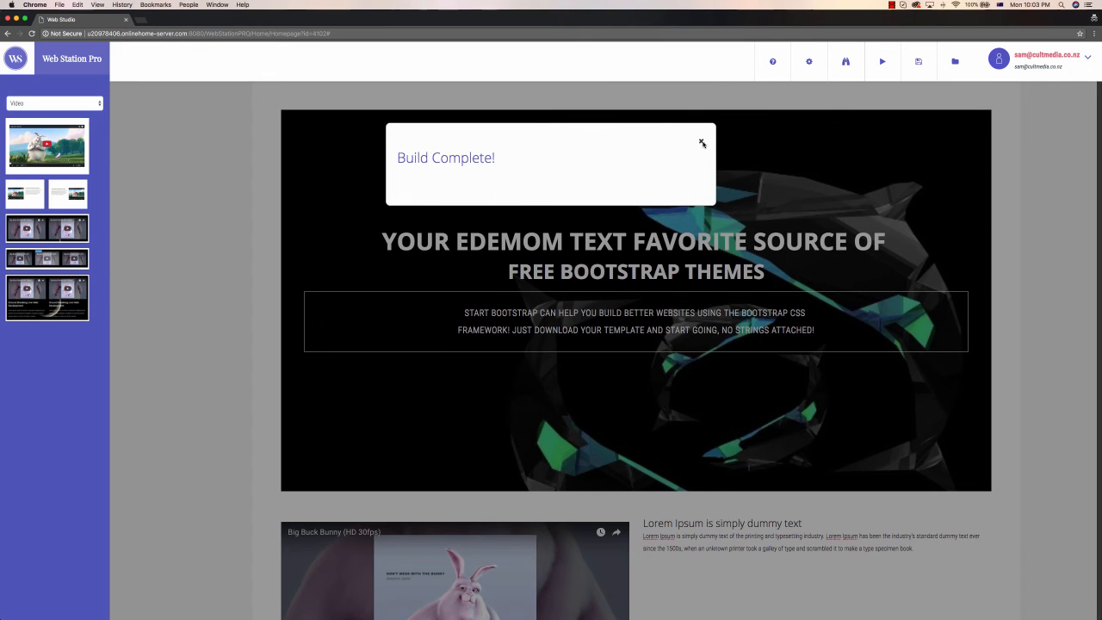
{"action": "left_click", "coordinate": [702, 143]}
Open the export list of builds, view the FTP credentials form for the Demo build, and close both.
{"action": "left_click", "coordinate": [845, 61]}
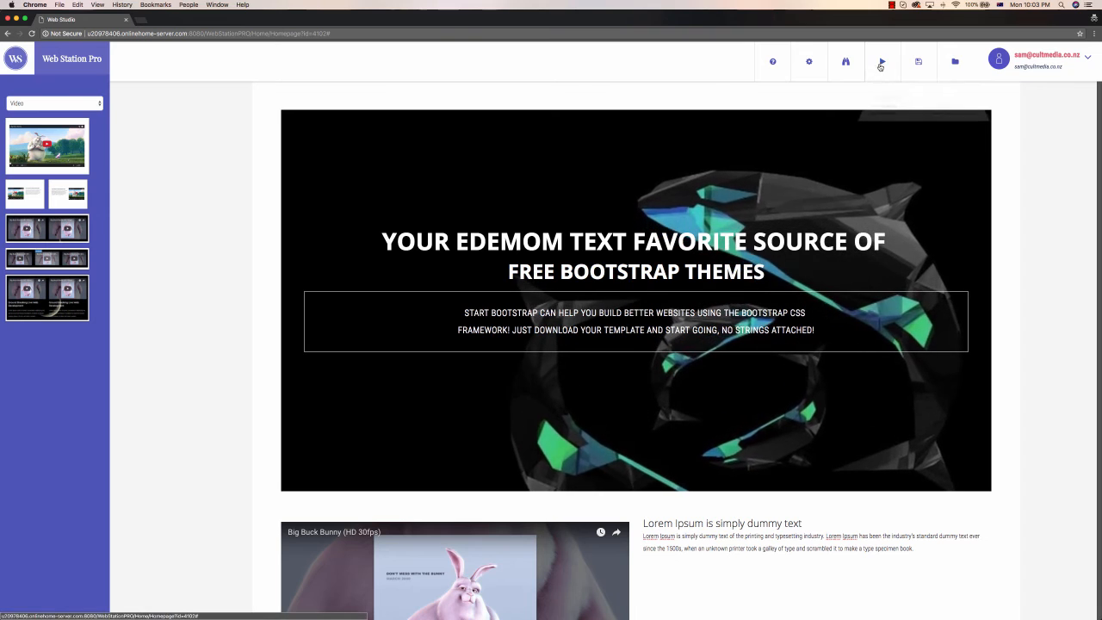
{"action": "left_click", "coordinate": [880, 66]}
{"action": "left_click", "coordinate": [880, 114]}
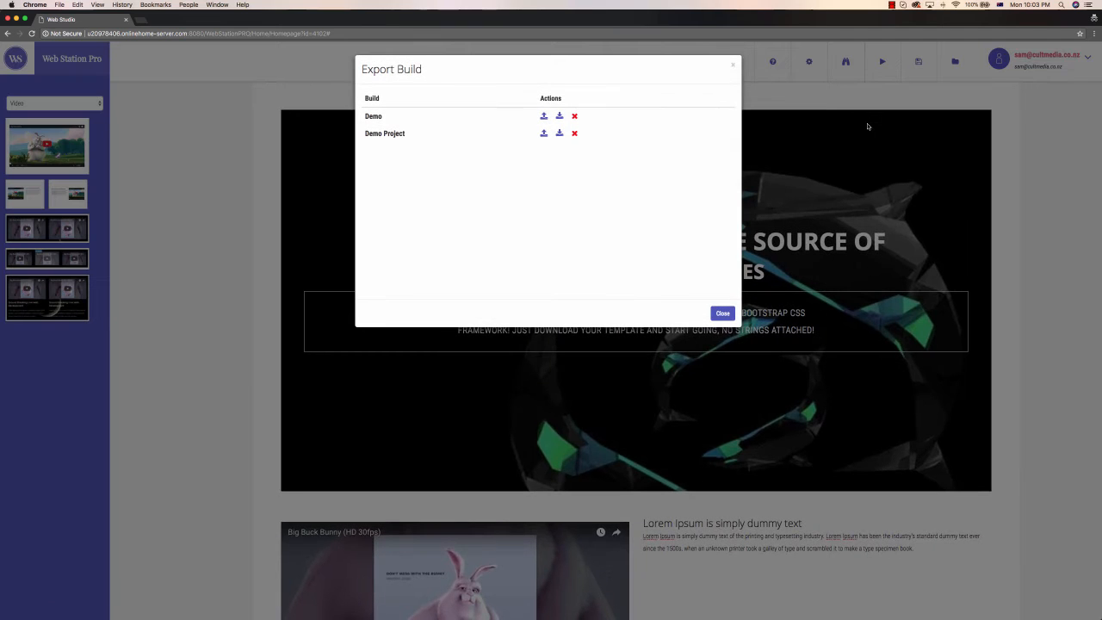
{"action": "left_click", "coordinate": [544, 117]}
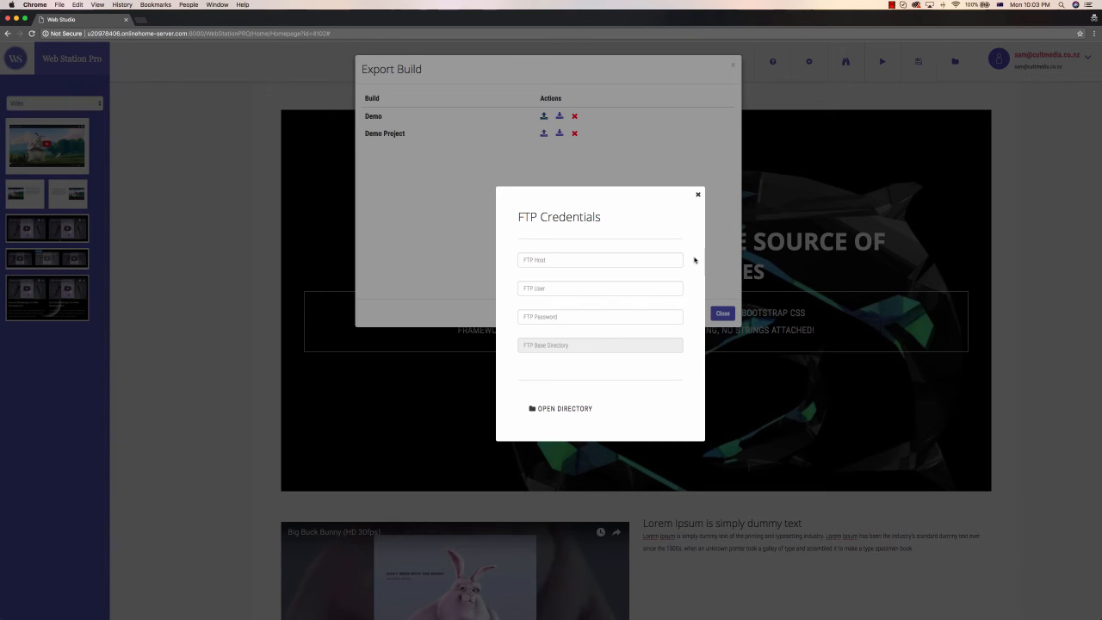
{"action": "left_click", "coordinate": [697, 196]}
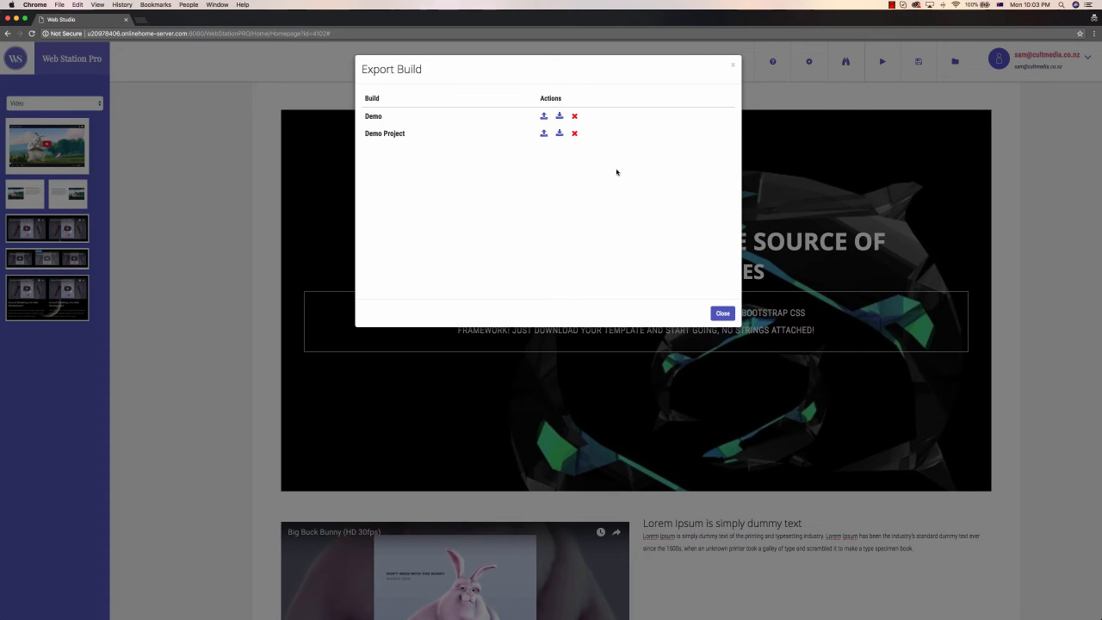
{"action": "left_click", "coordinate": [722, 313]}
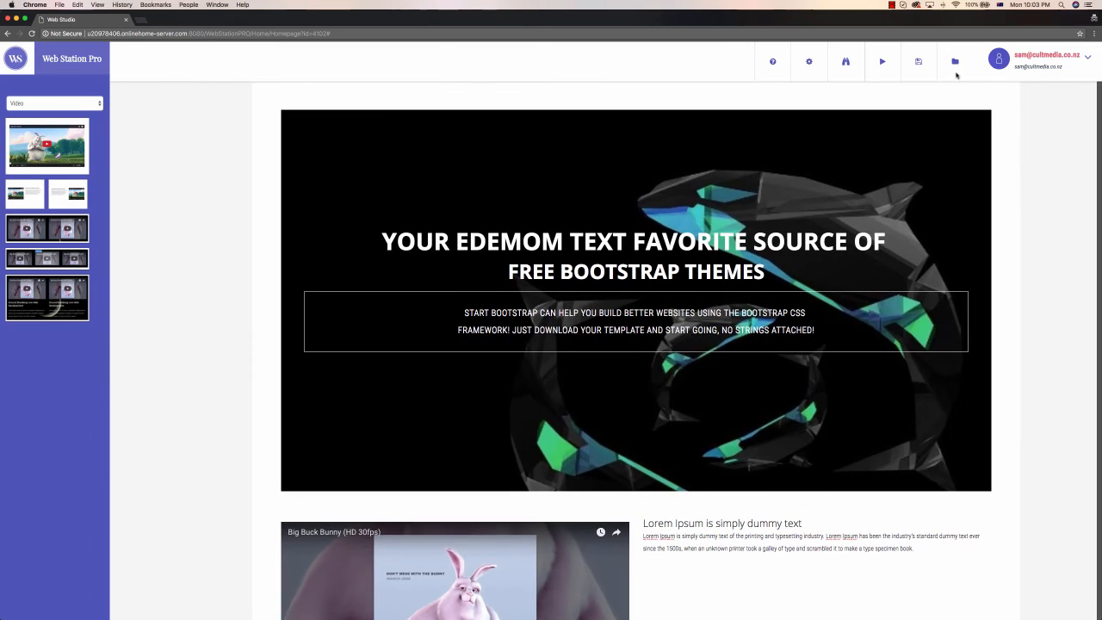